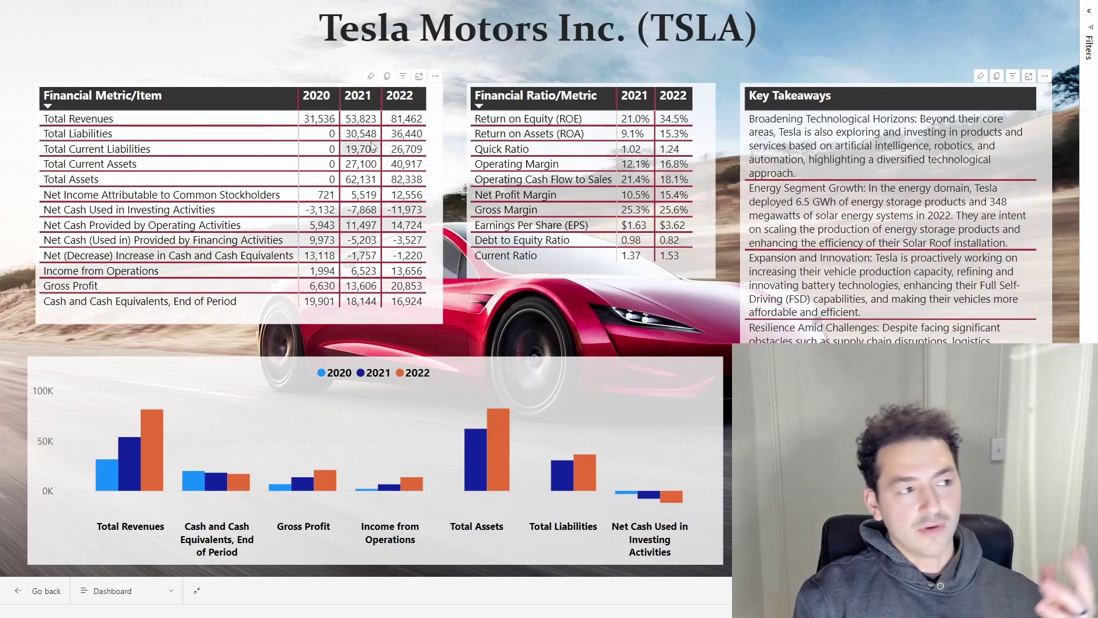
# - Show the ChatGPT insight tooltips on the Total Revenues and ROE cells of the TSLA dashboard
pyautogui.moveTo(391, 122)
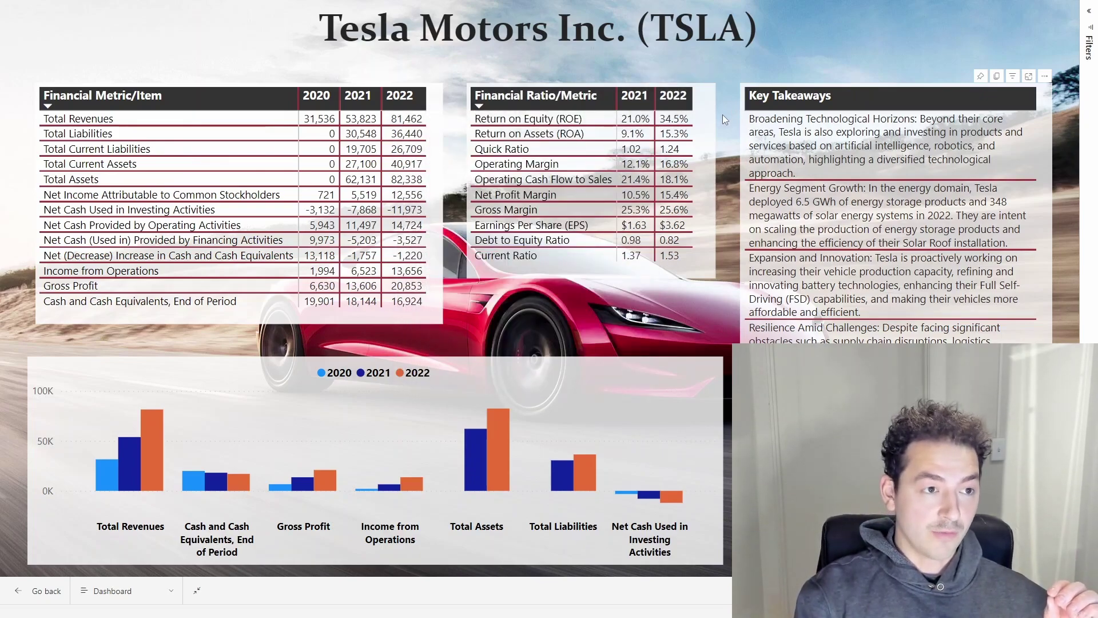
pyautogui.moveTo(681, 119)
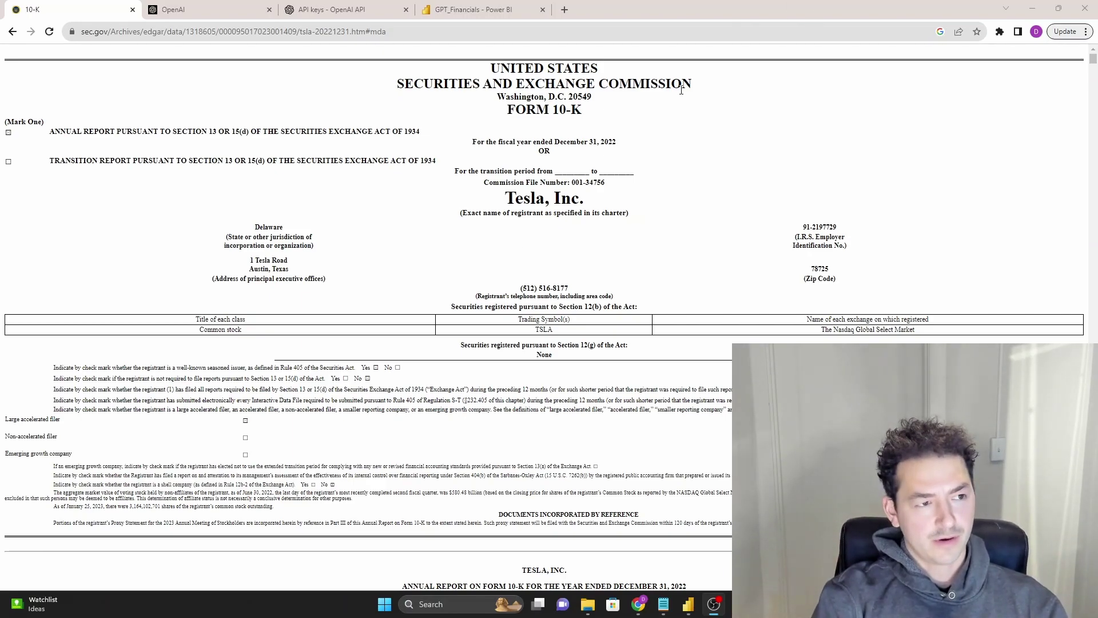
# - Scroll Tesla's 10-K from the cover page down through the filing index
pyautogui.scroll(-3, 552, 178)
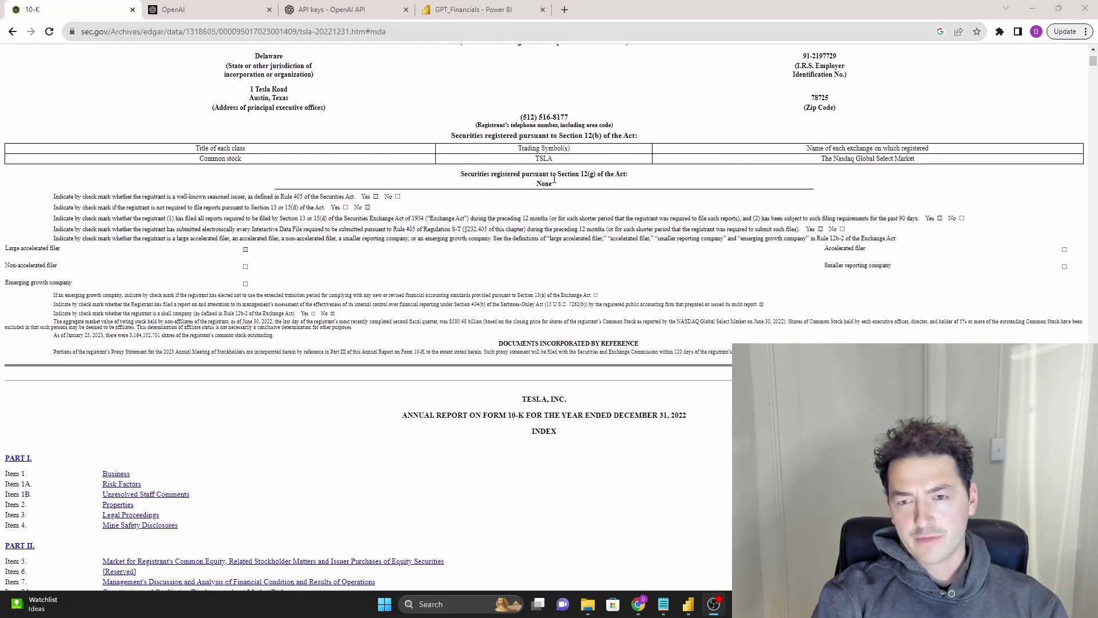
pyautogui.scroll(4, 541, 182)
pyautogui.scroll(-1, 504, 171)
pyautogui.scroll(1, 573, 168)
pyautogui.scroll(-3, 573, 168)
pyautogui.scroll(3, 572, 168)
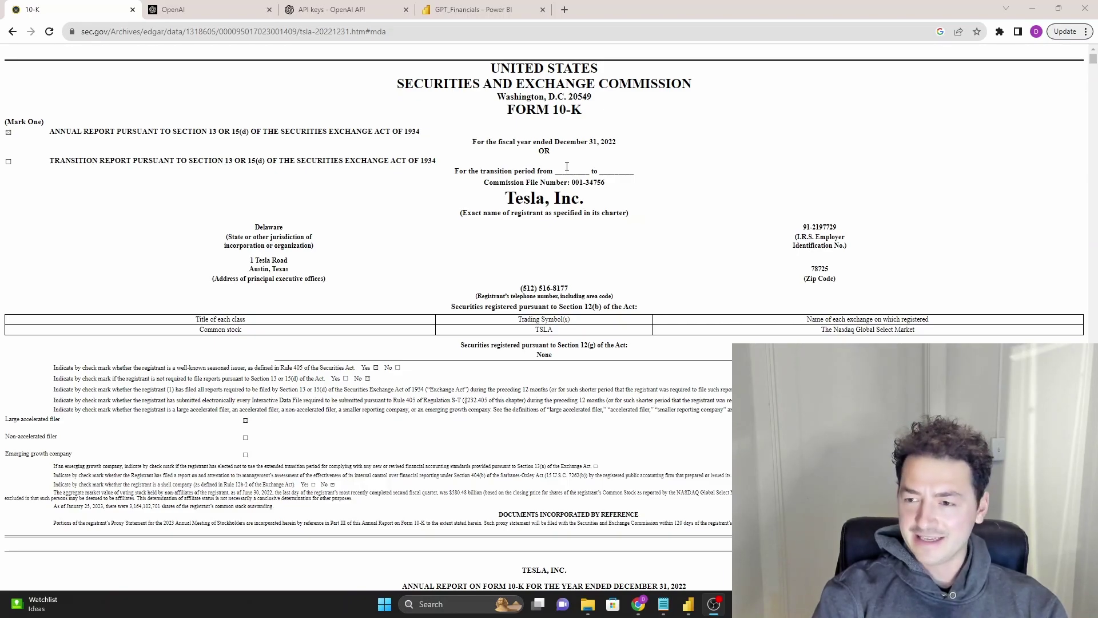
pyautogui.scroll(-3, 572, 168)
pyautogui.scroll(-2, 560, 187)
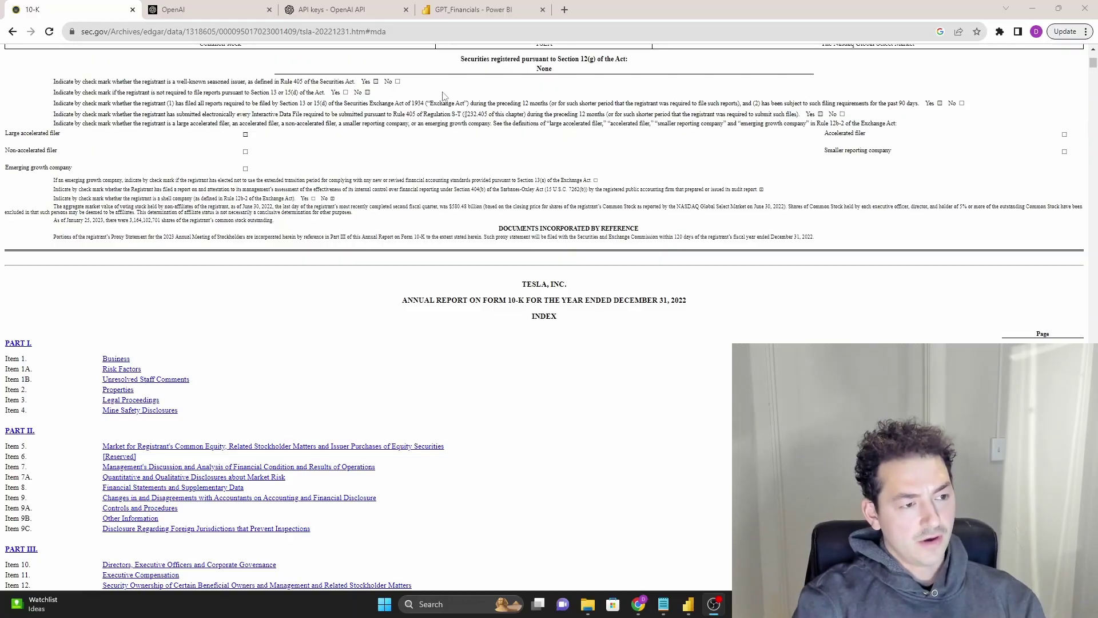
pyautogui.scroll(-4, 425, 152)
pyautogui.scroll(-5, 427, 155)
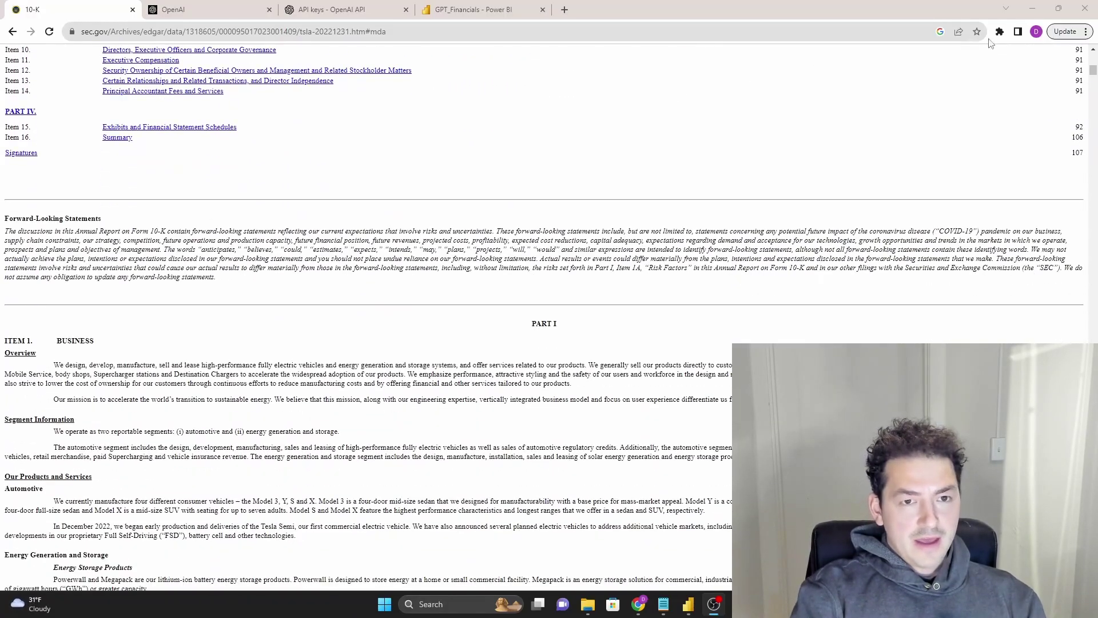
# - Move down to the Consolidated Balance Sheets, then bring up the empty ChatGPT chat
pyautogui.moveTo(1093, 74); pyautogui.dragTo(1092, 287)
pyautogui.scroll(3, 518, 193)
pyautogui.scroll(7, 517, 193)
pyautogui.scroll(10, 516, 201)
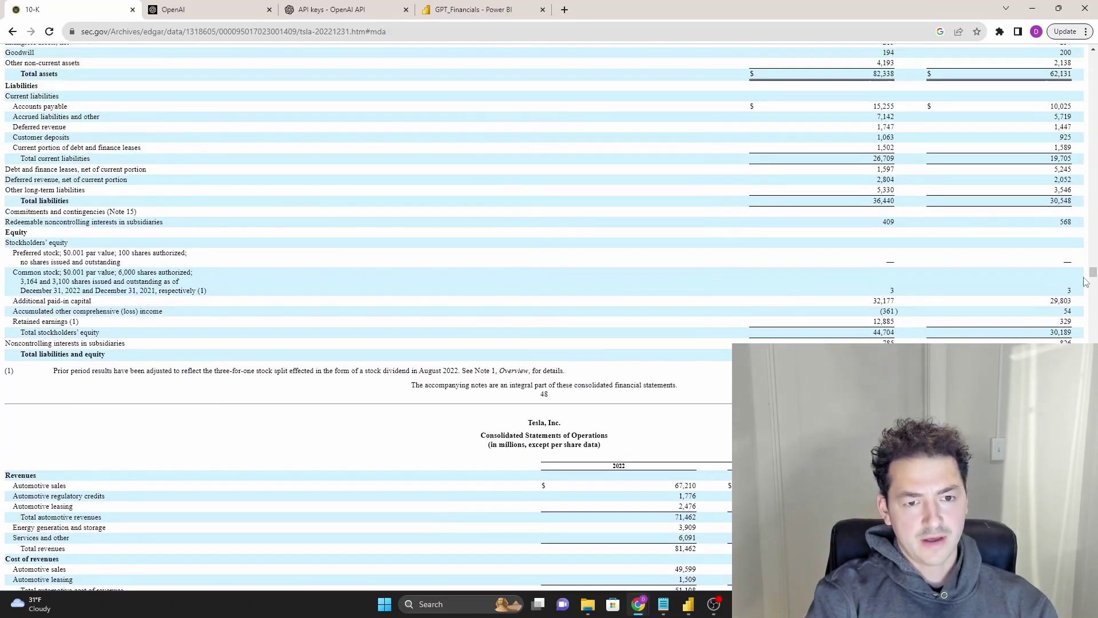
pyautogui.moveTo(1093, 273); pyautogui.dragTo(1093, 256)
pyautogui.scroll(-15, 522, 240)
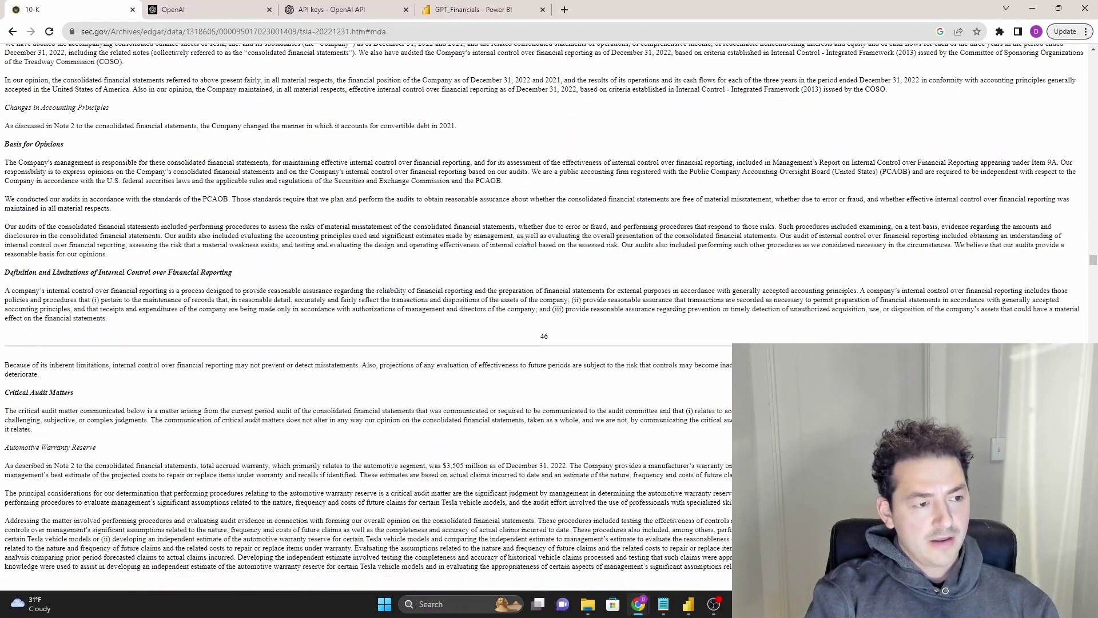
pyautogui.scroll(-2, 512, 252)
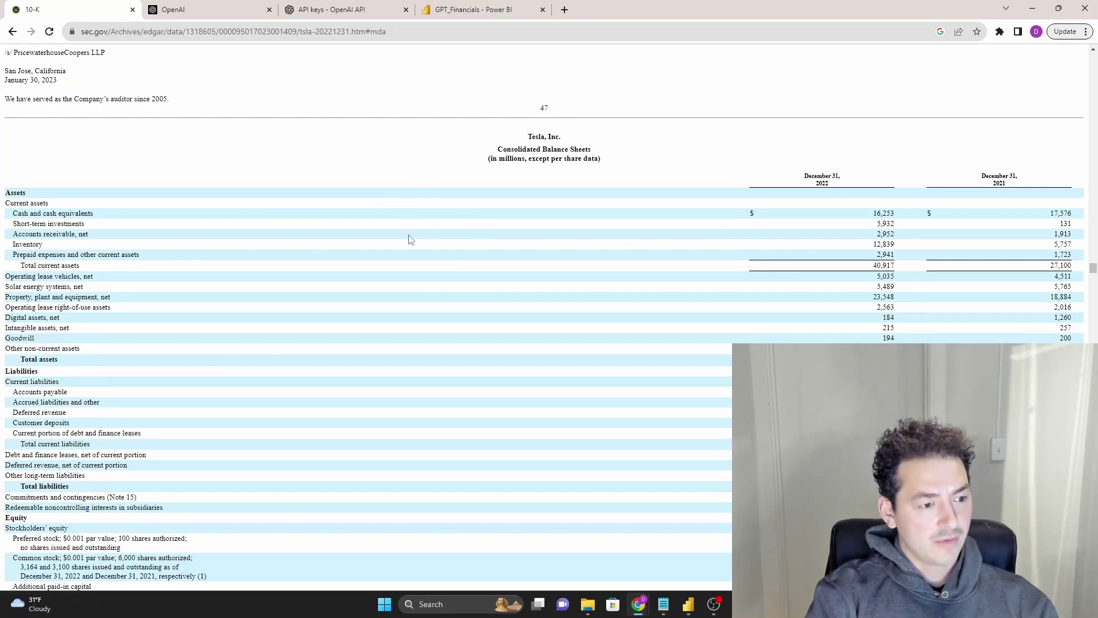
pyautogui.moveTo(638, 604)
pyautogui.click(703, 548)
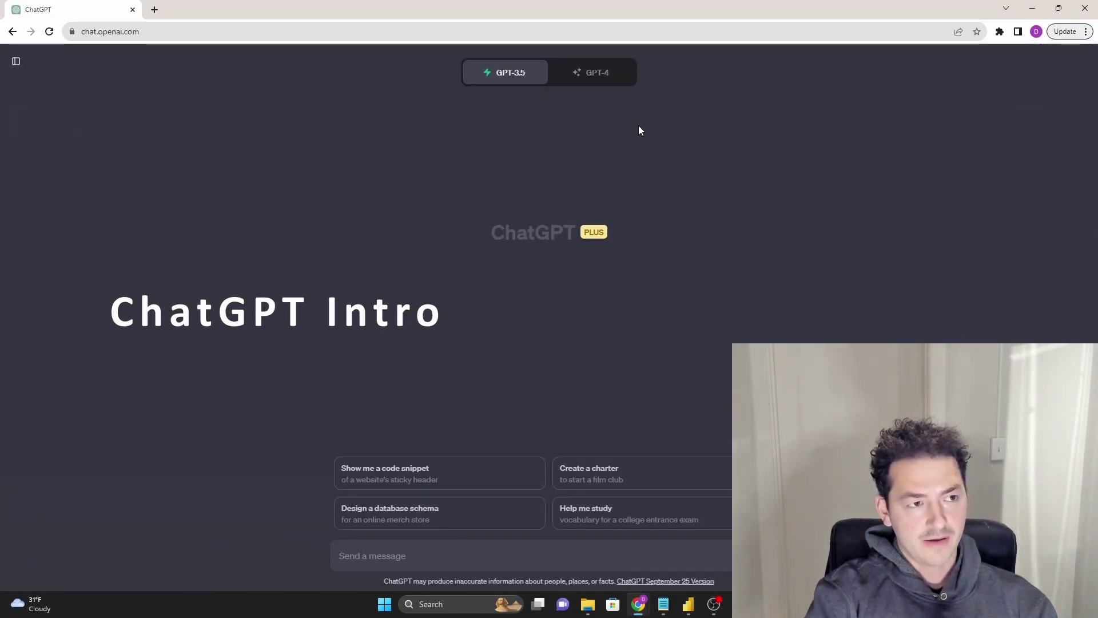
# - Select GPT-3.5 and draft a prompt requesting a summary table of Tesla's 2022 10-K financials
pyautogui.moveTo(522, 80)
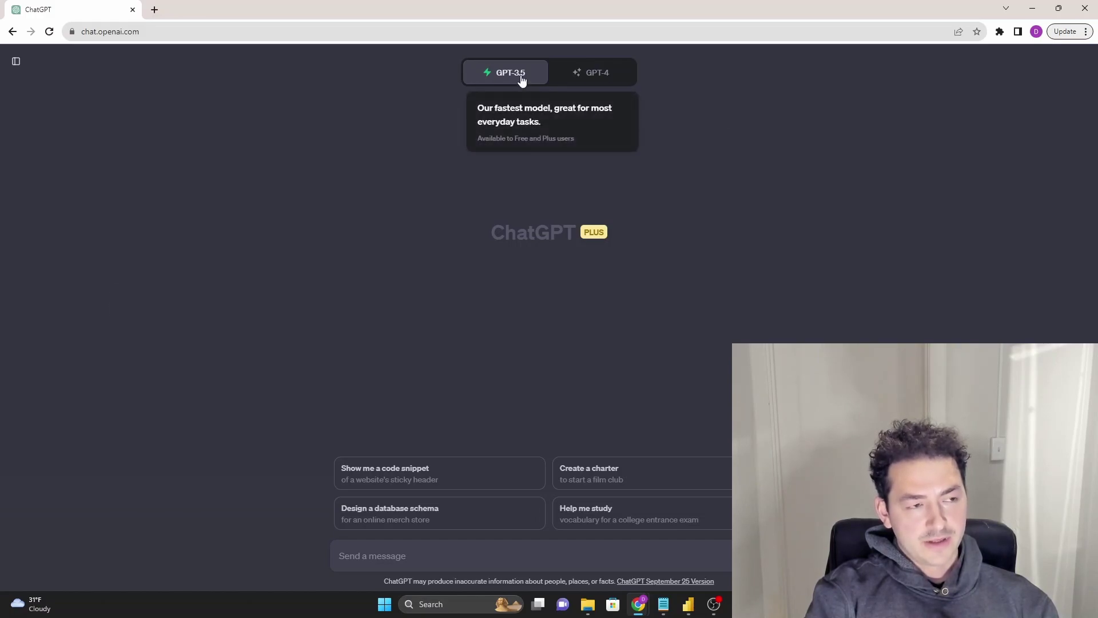
pyautogui.click(597, 75)
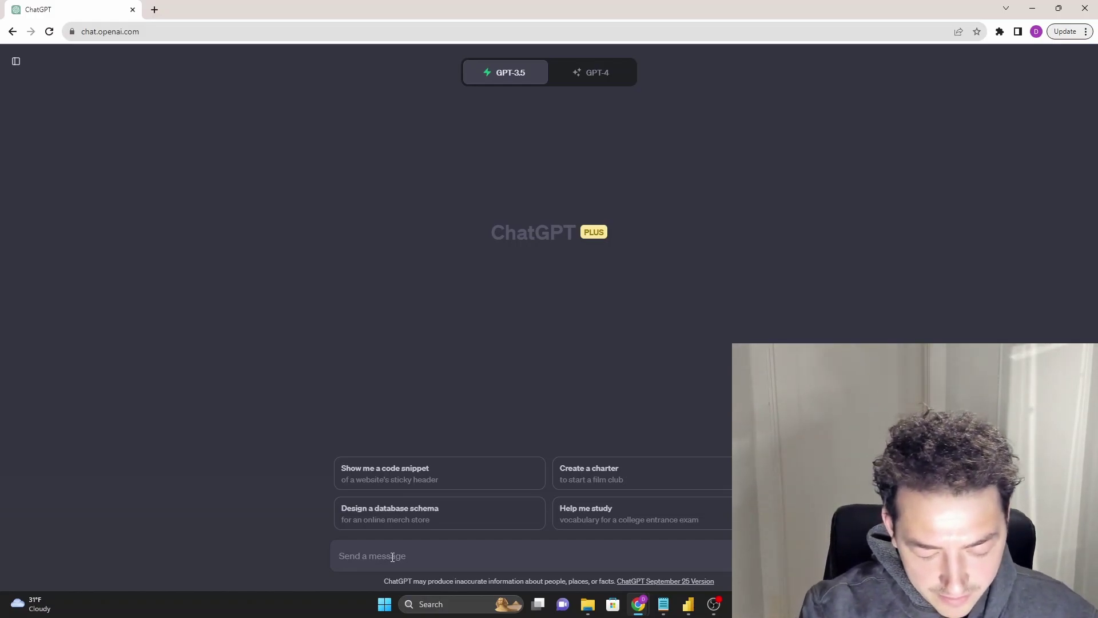
pyautogui.write('Here i')
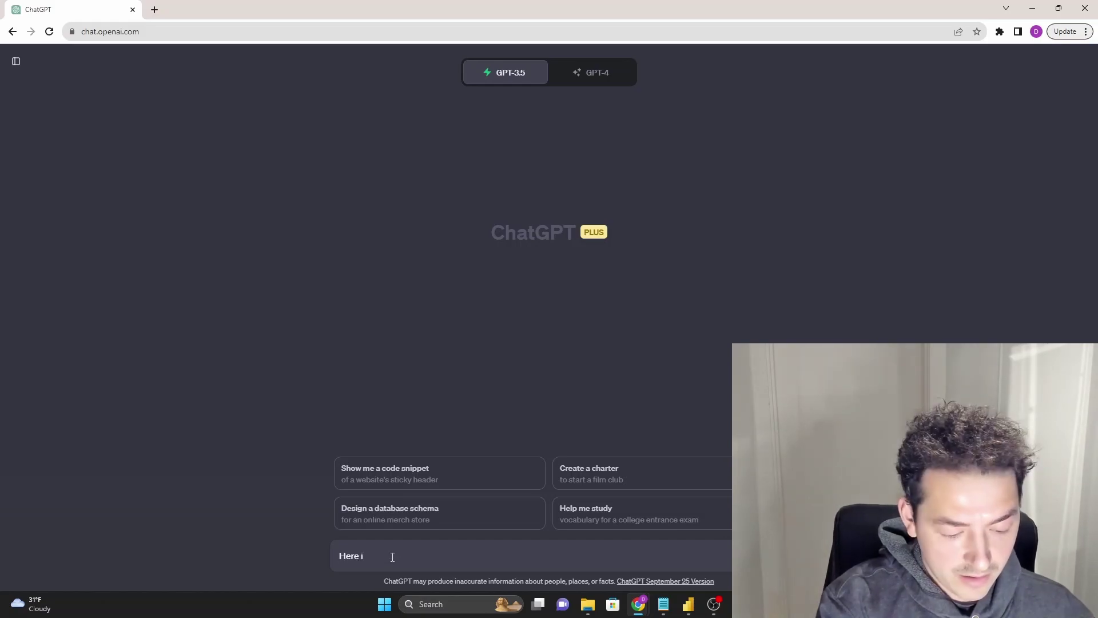
pyautogui.write('s the 2022 10k financials for tesla, year ended ')
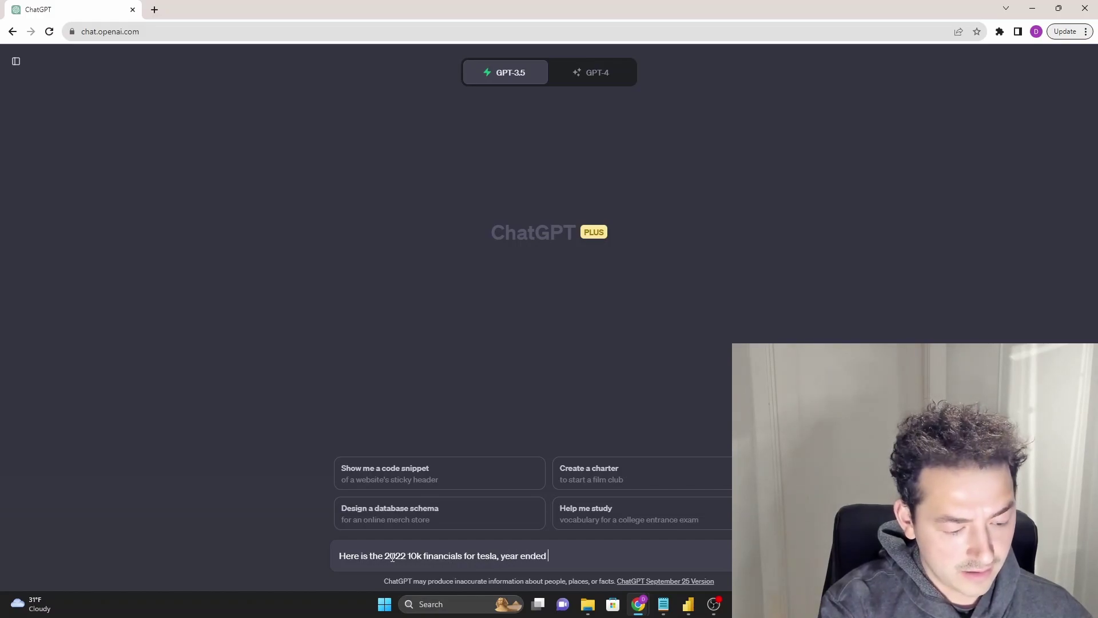
pyautogui.write('2022. please tak')
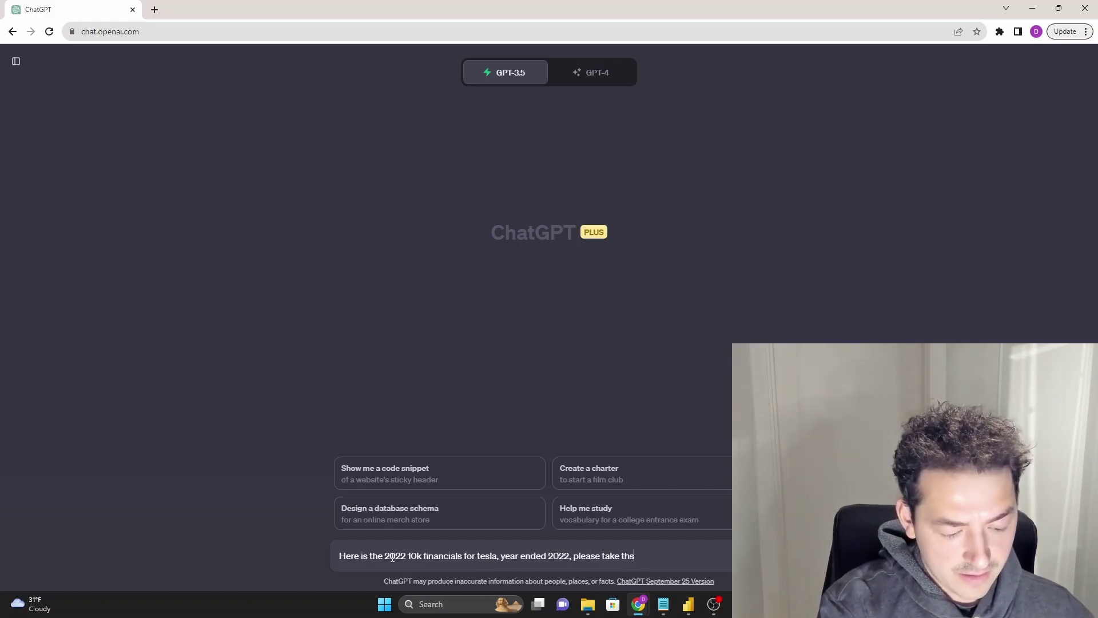
pyautogui.write('e this data and')
pyautogui.write(' create a summary table o')
pyautogui.write('f the 3 main financial statements (income')
pyautogui.write(', balance sheet, cash flow)')
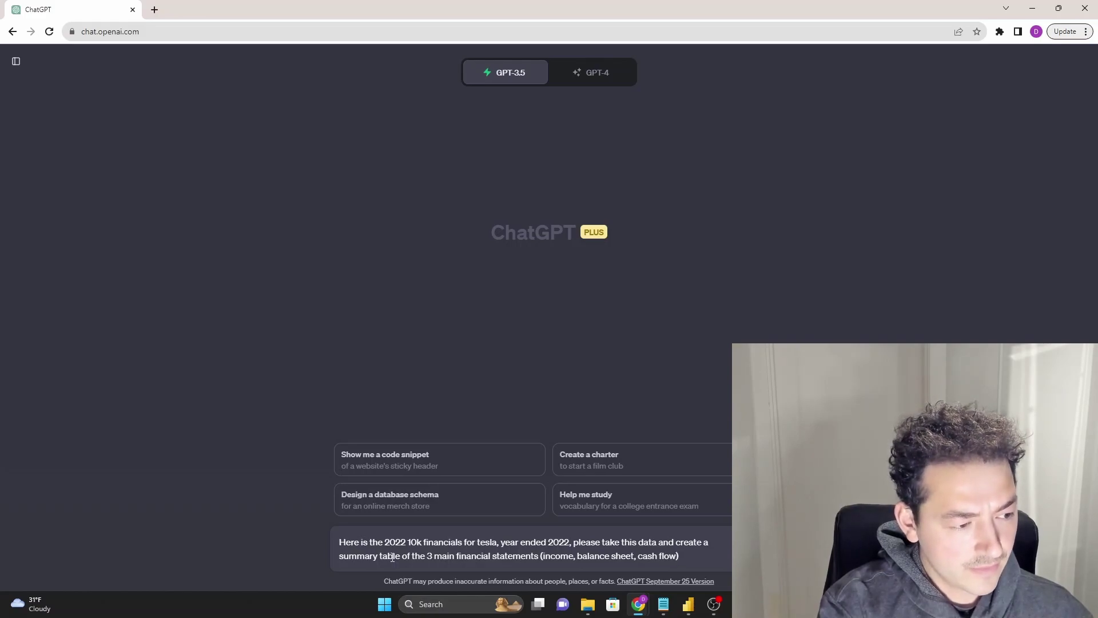
pyautogui.write(' and return it')
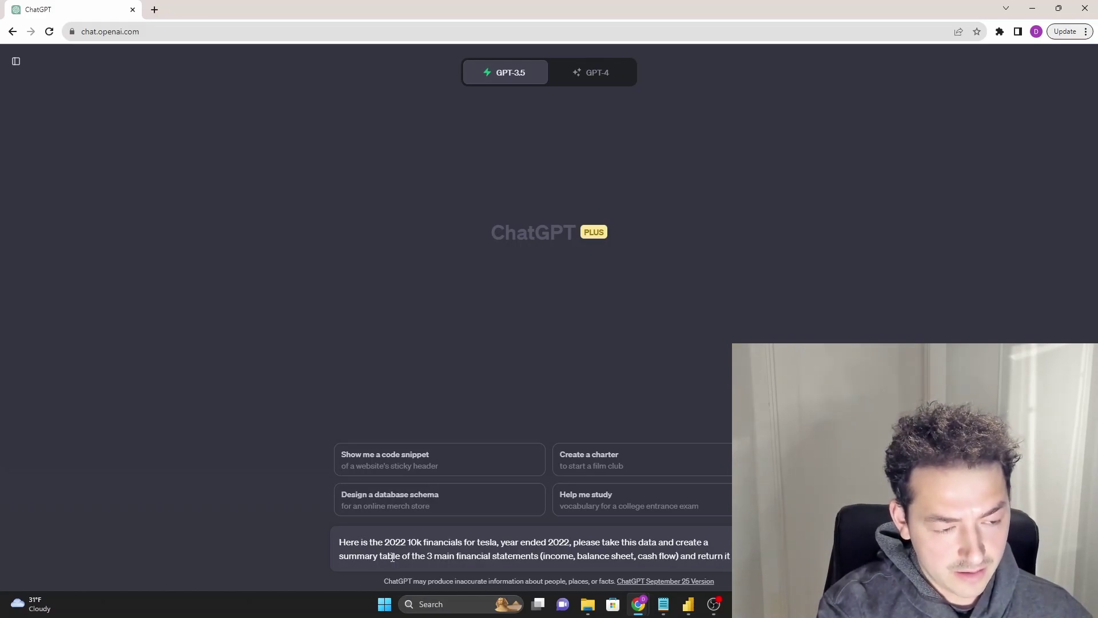
pyautogui.write(' table format')
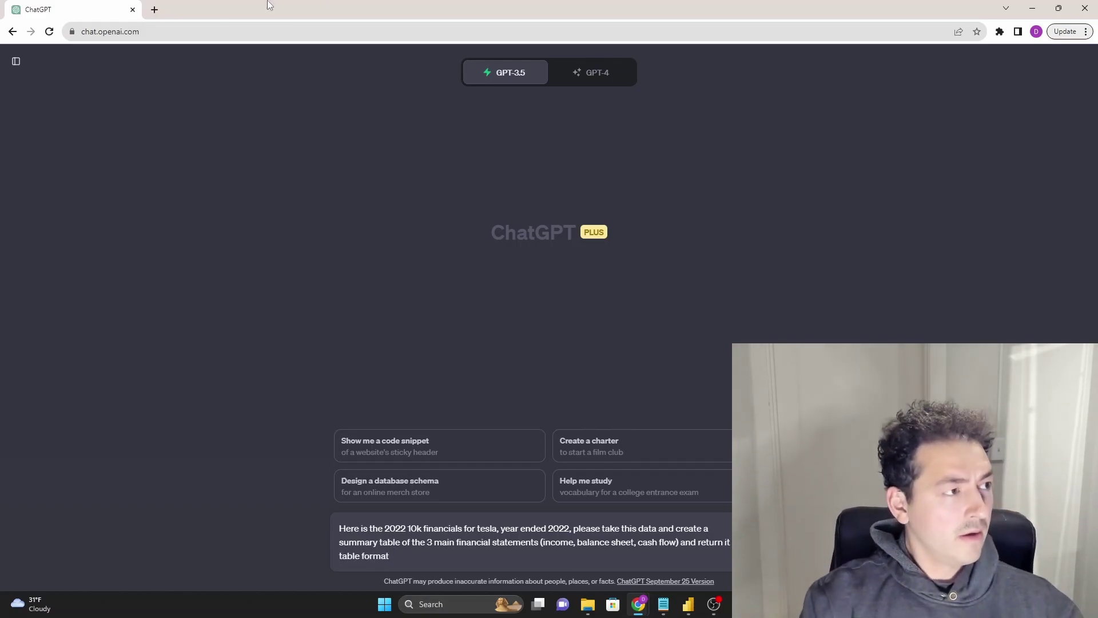
pyautogui.click(1032, 8)
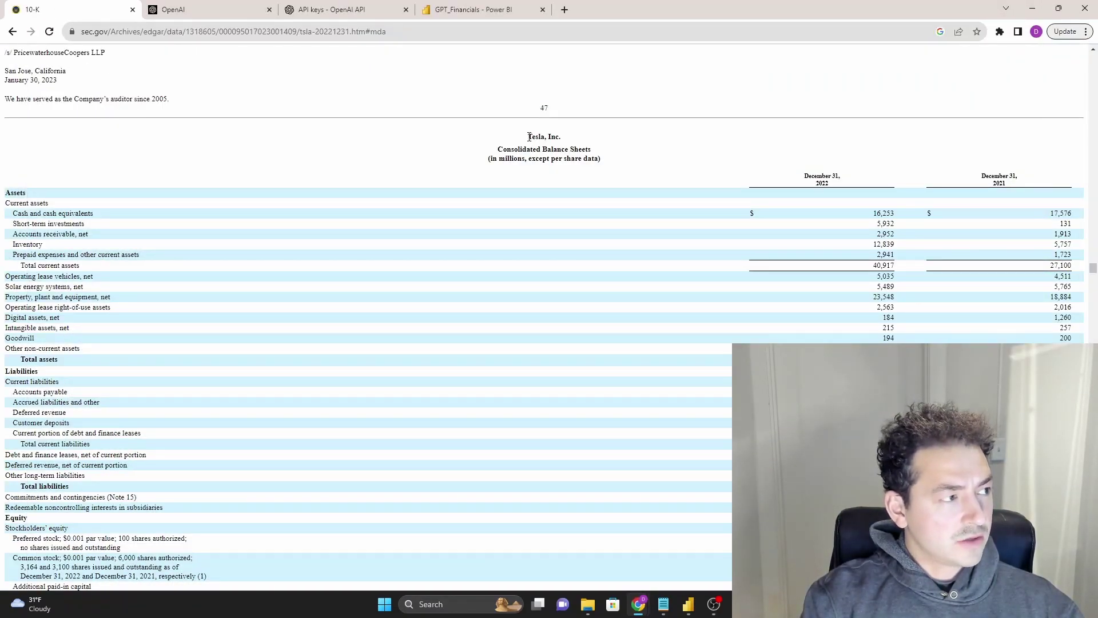
# - Copy Tesla's statements from the balance sheet title through the cash flow statement
pyautogui.scroll(4, 529, 137)
pyautogui.scroll(-4, 525, 162)
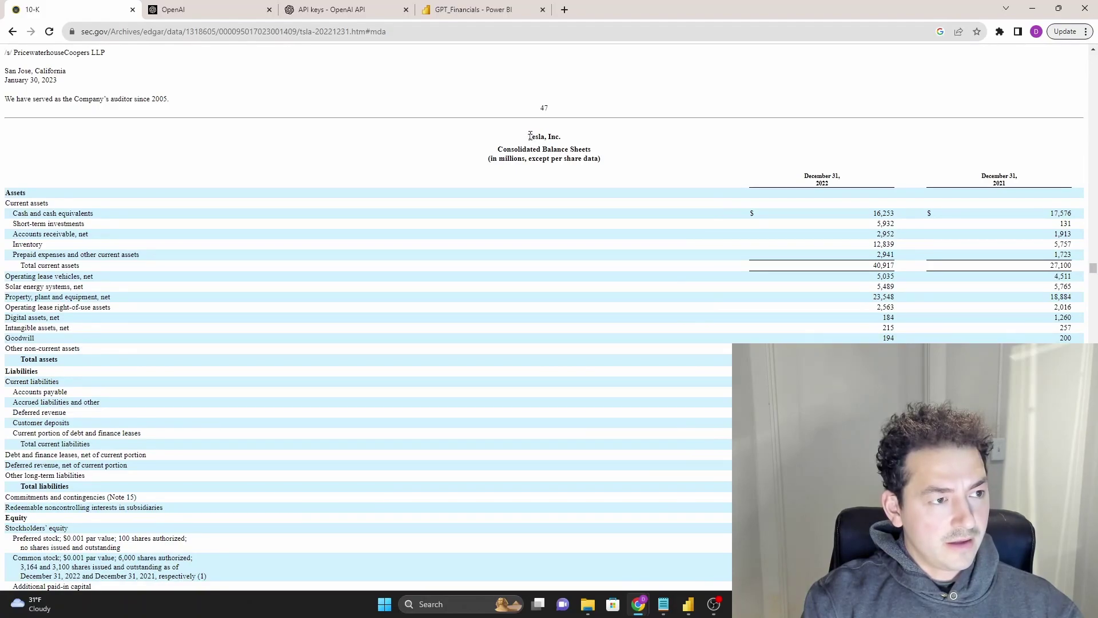
pyautogui.moveTo(530, 136); pyautogui.dragTo(858, 438)
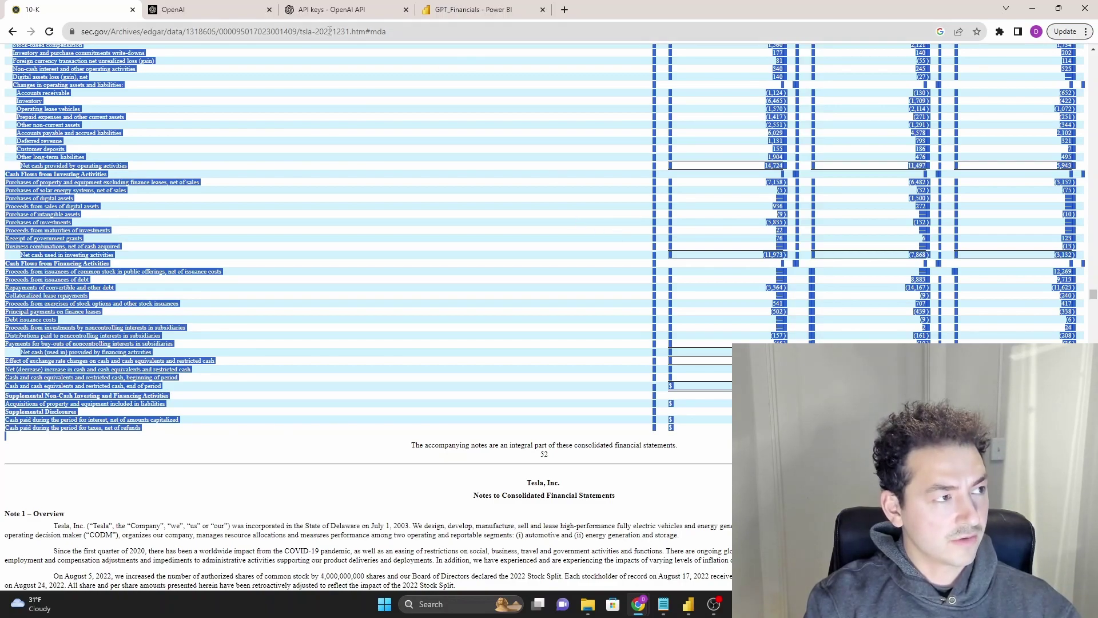
pyautogui.click(441, 269)
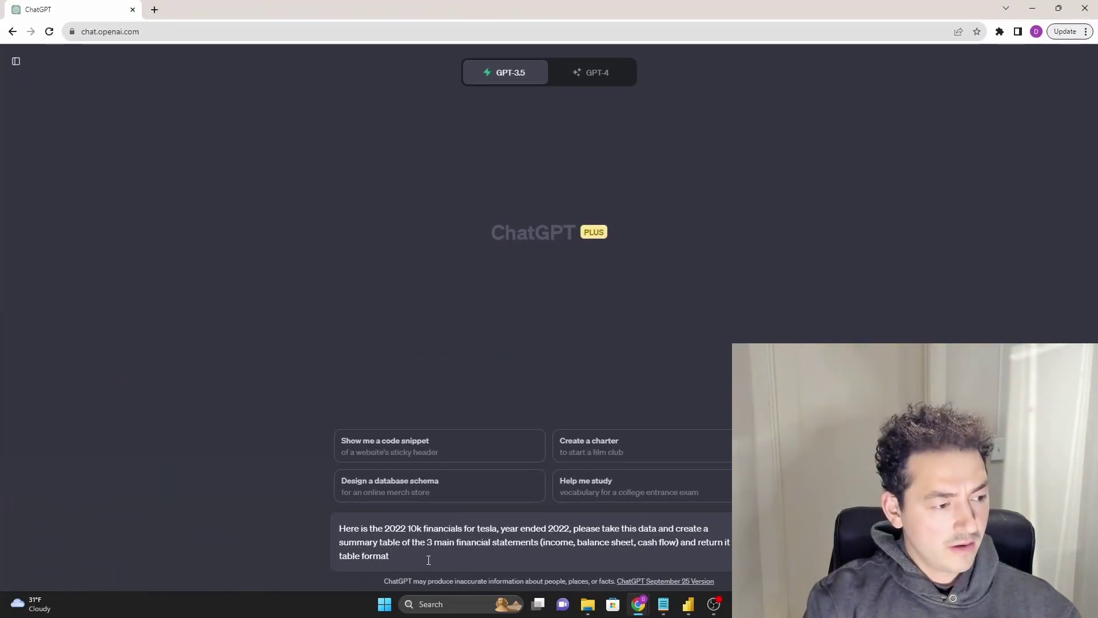
# - Paste the copied 10-K financial data into the prompt and send it
pyautogui.hotkey('ctrl', 'v')
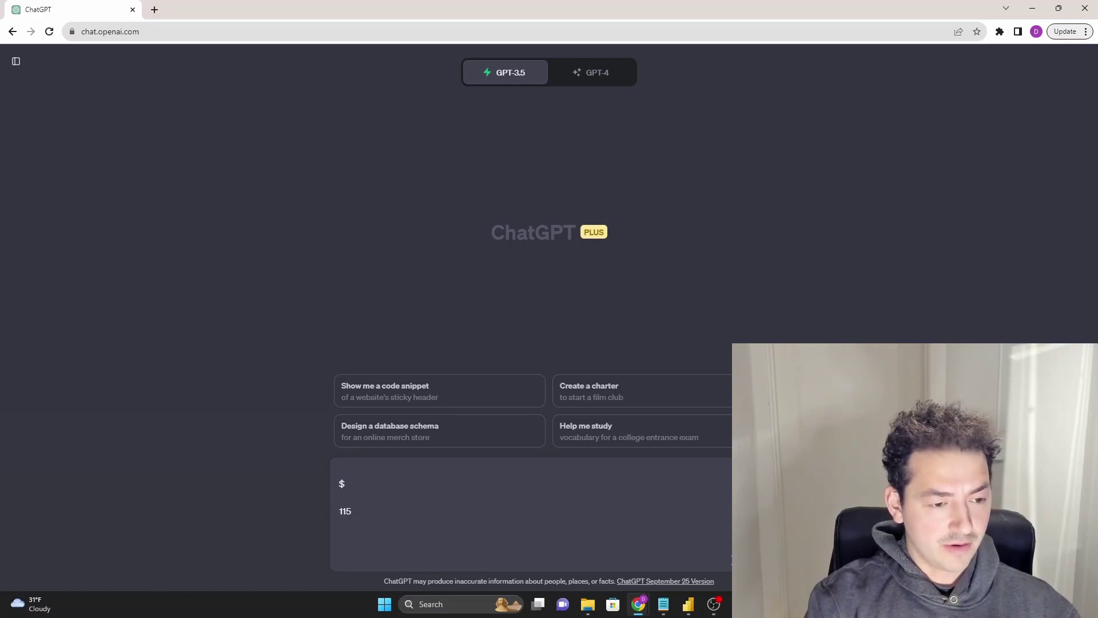
pyautogui.press('Return')
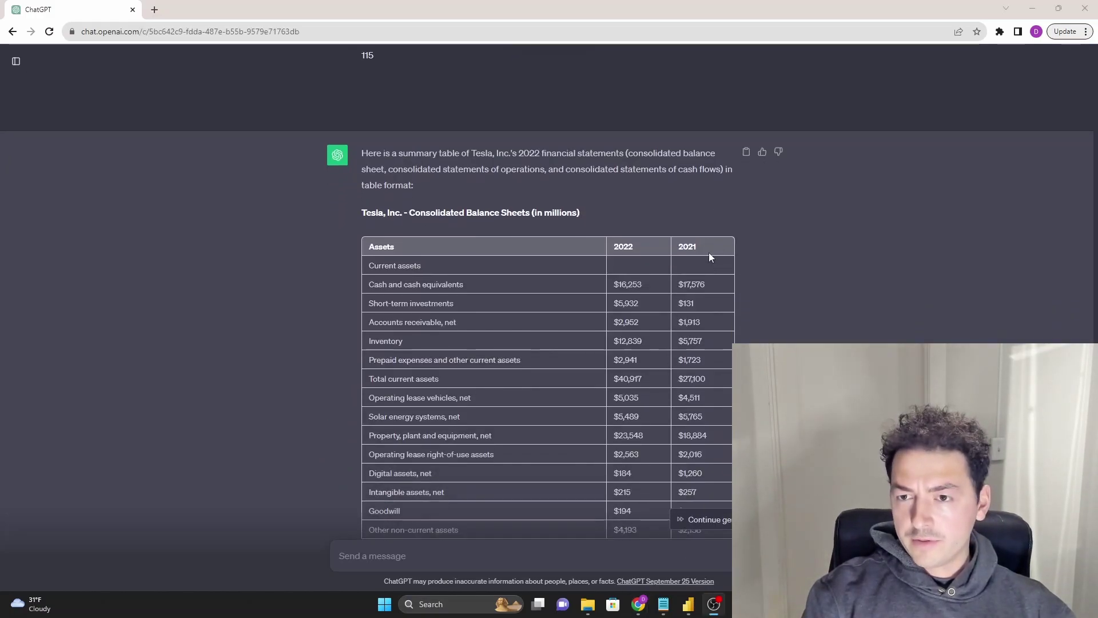
pyautogui.scroll(-1, 663, 223)
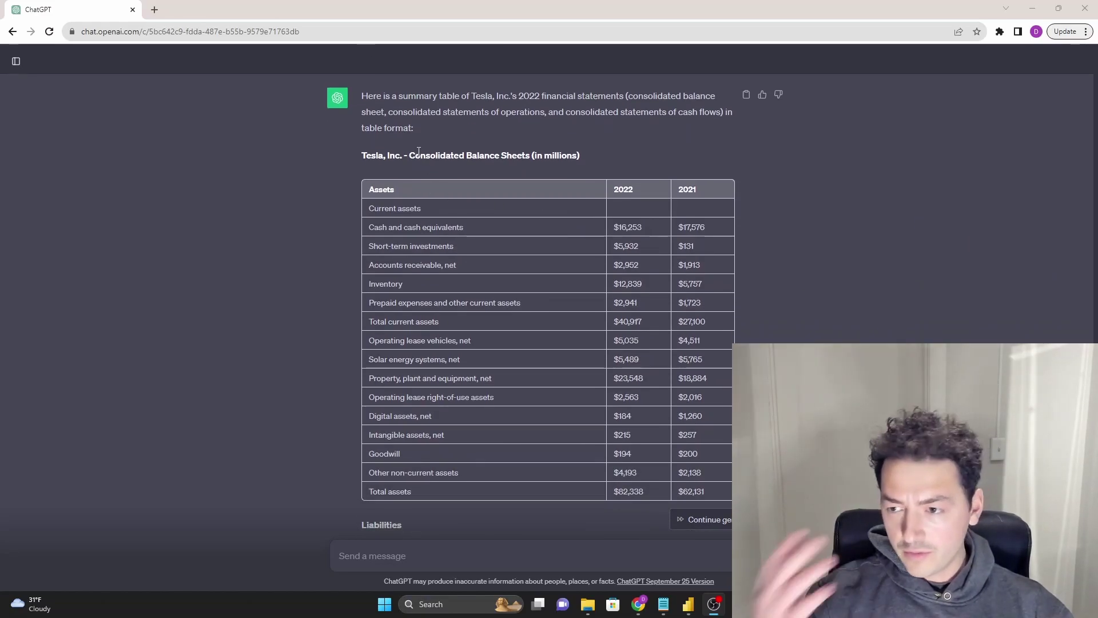
pyautogui.scroll(1, 419, 151)
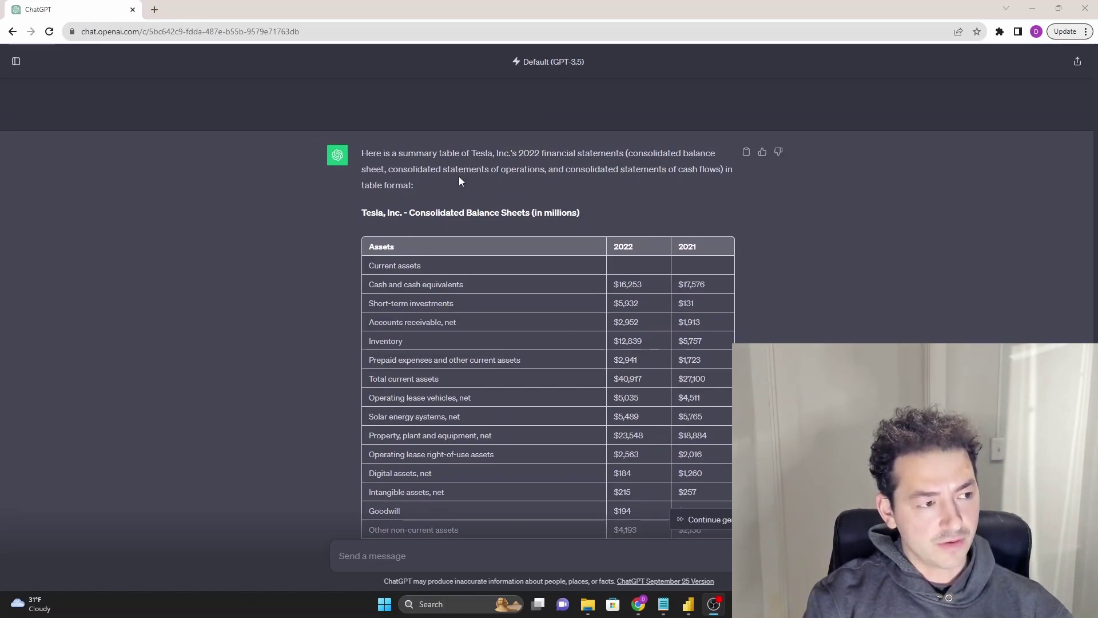
pyautogui.scroll(-1, 459, 177)
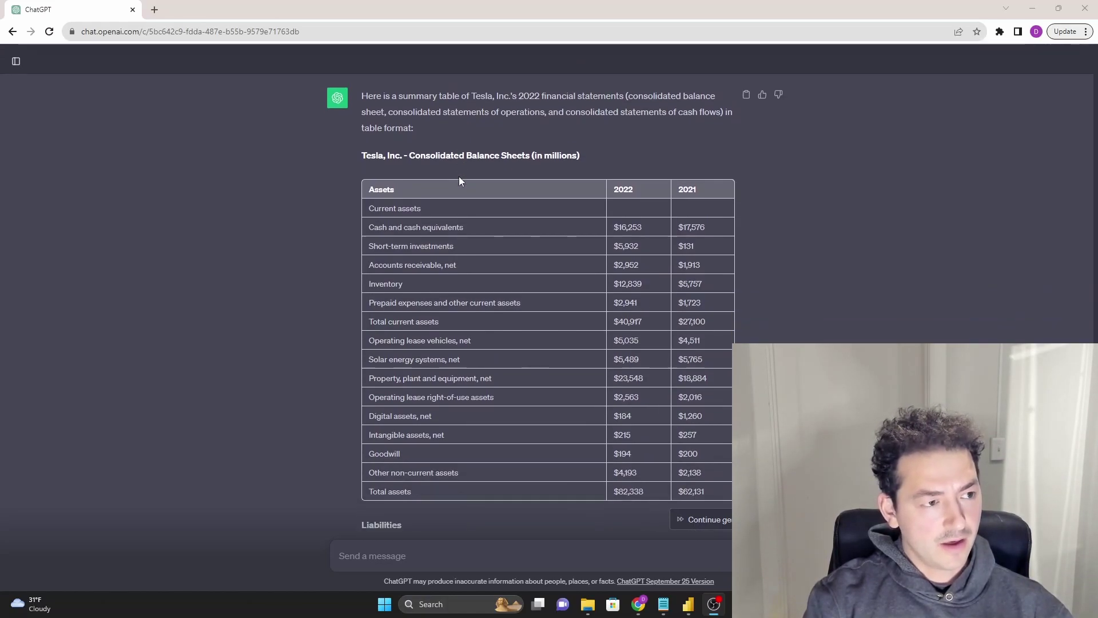
pyautogui.scroll(-1, 459, 180)
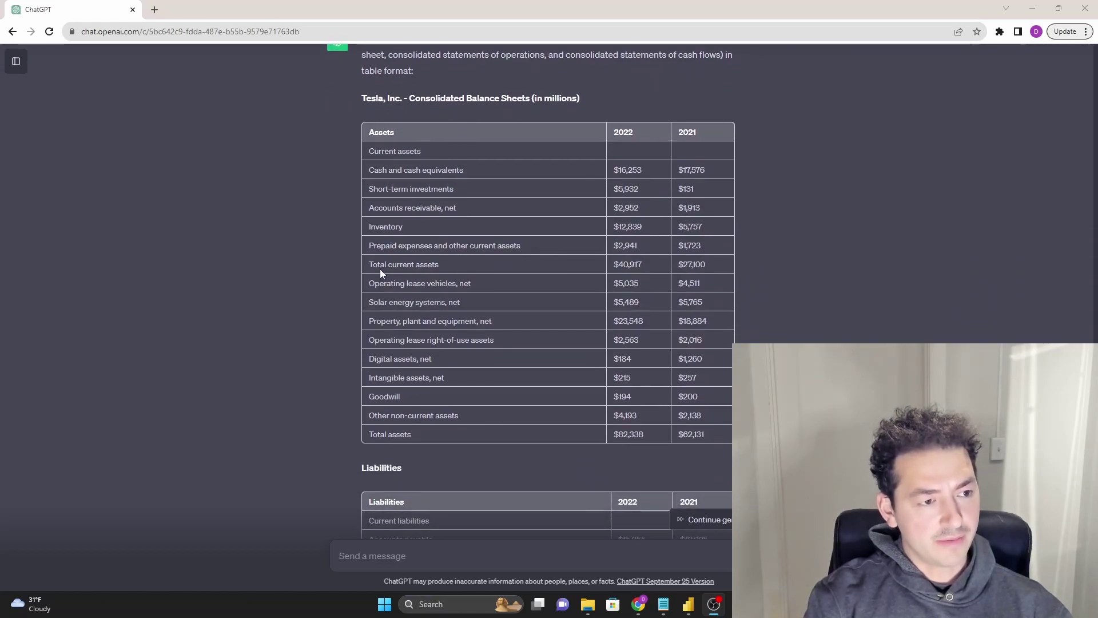
pyautogui.scroll(-1, 398, 293)
# - Review the returned balance sheet and operations tables, then let ChatGPT continue generating cash flows
pyautogui.scroll(-5, 401, 298)
pyautogui.scroll(-3, 407, 311)
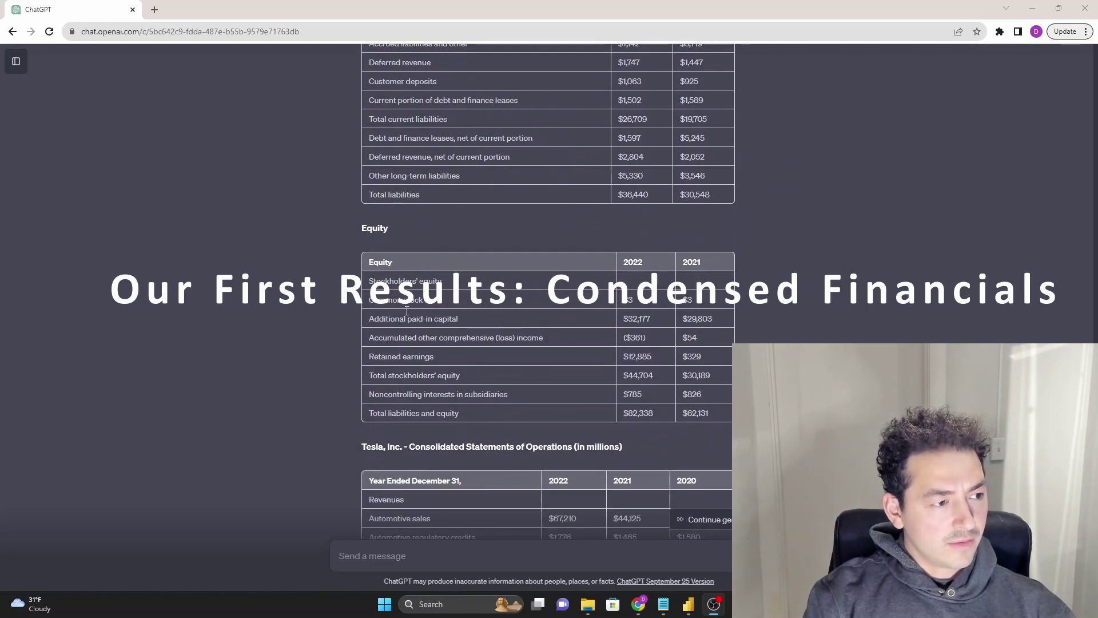
pyautogui.scroll(-5, 410, 192)
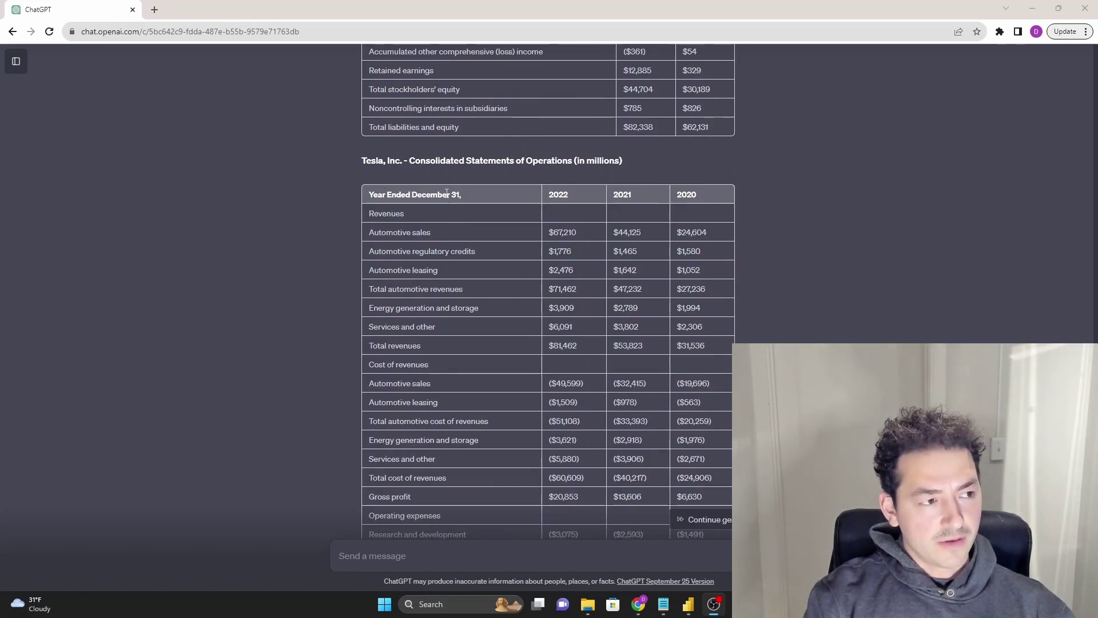
pyautogui.scroll(-1, 612, 228)
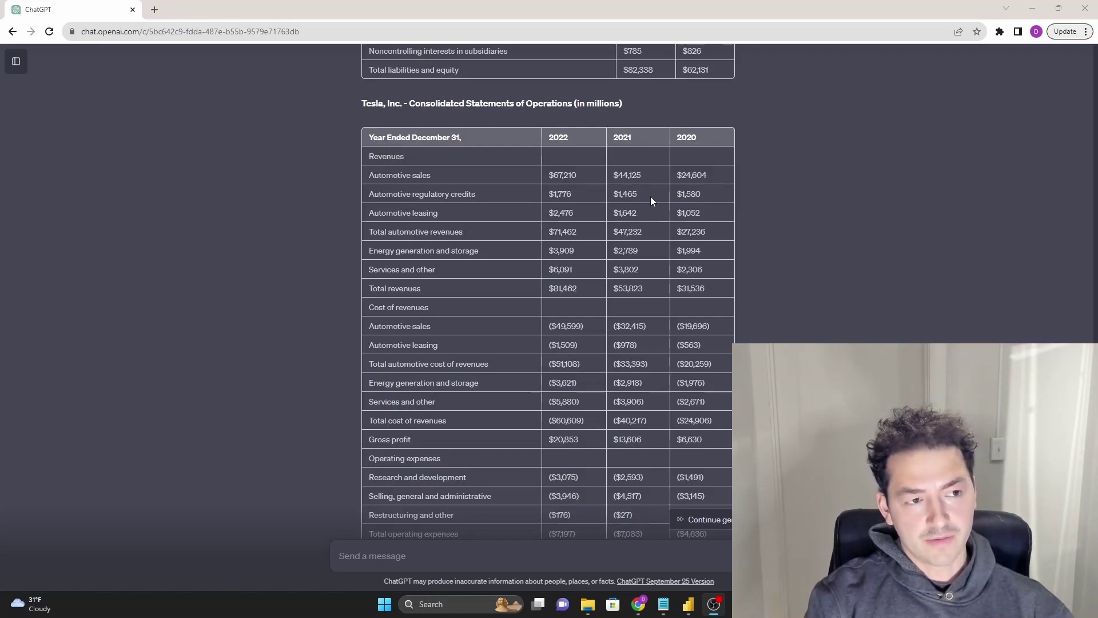
pyautogui.scroll(-4, 652, 200)
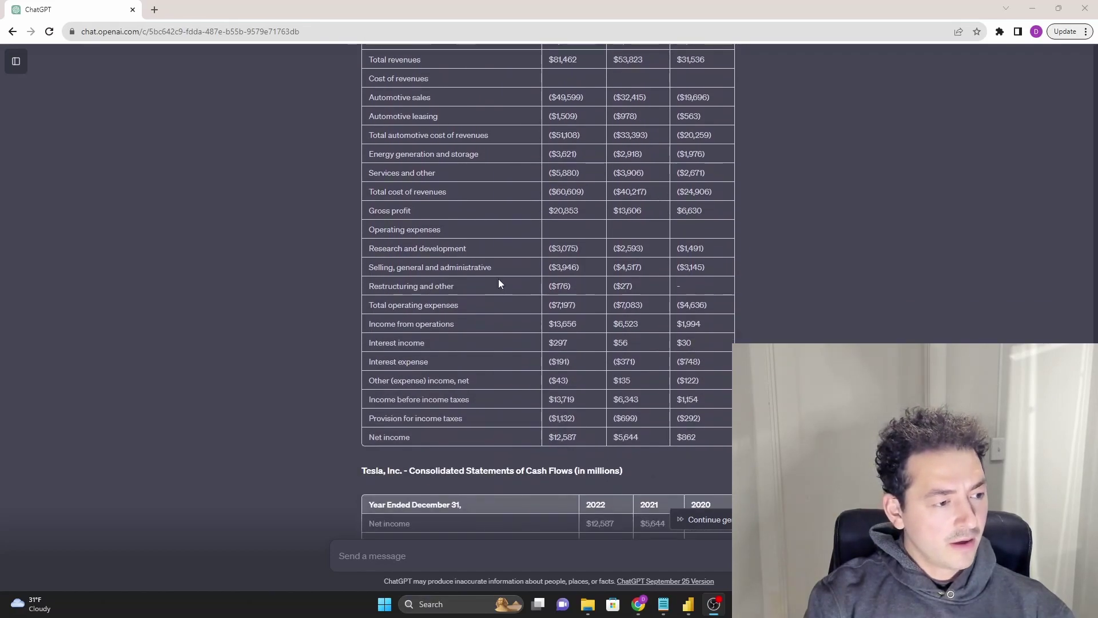
pyautogui.scroll(-2, 493, 289)
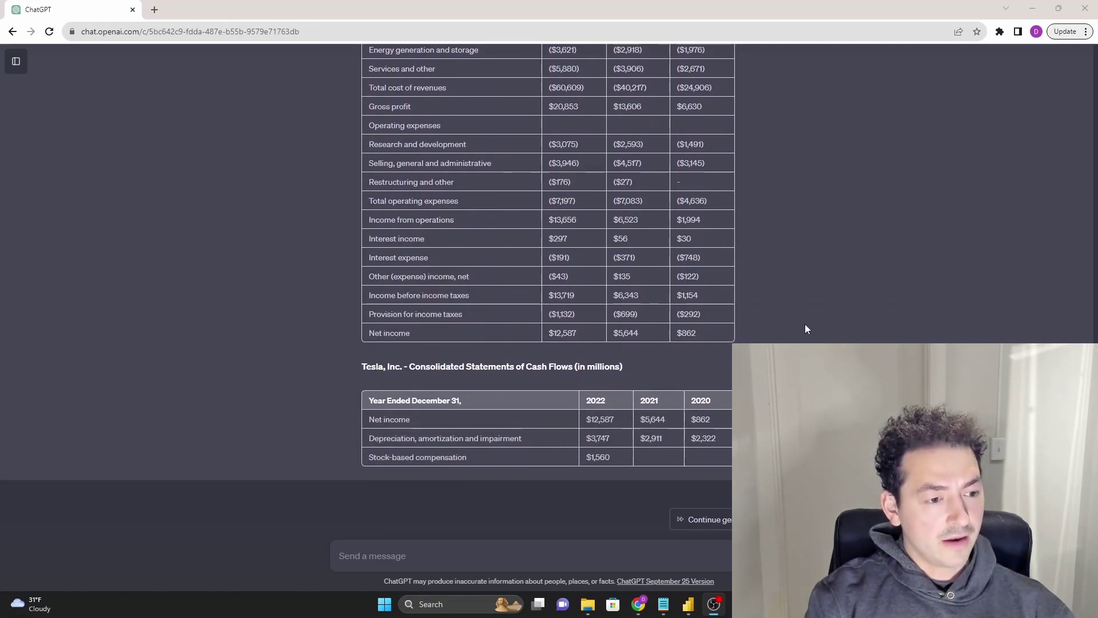
pyautogui.click(710, 521)
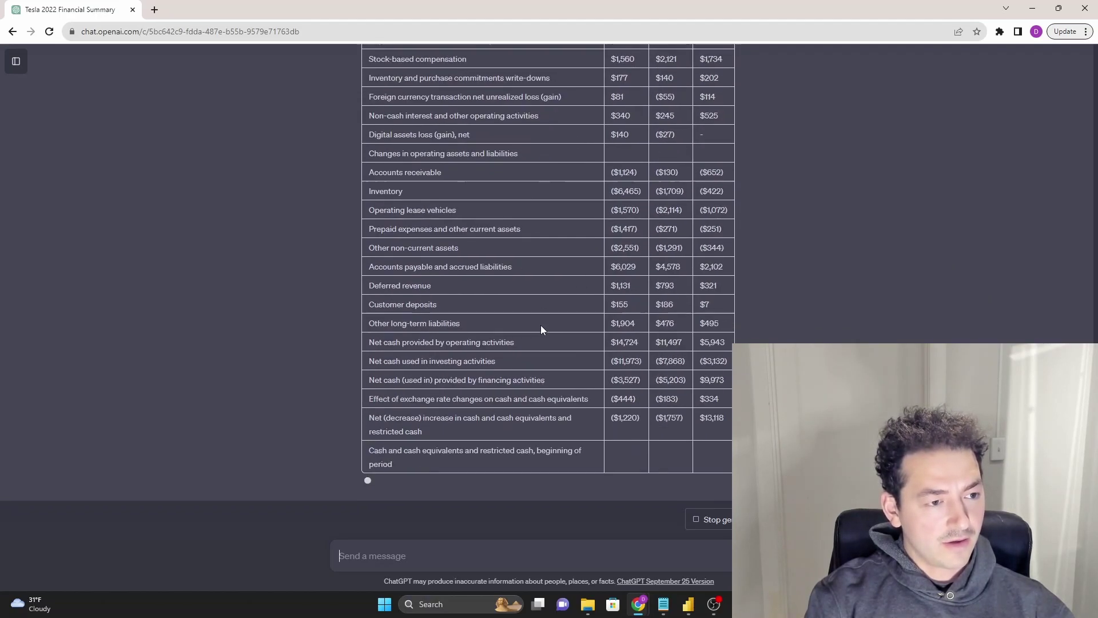
# - Return to the Tesla 10-K filing and clear its page selection
pyautogui.scroll(15, 543, 331)
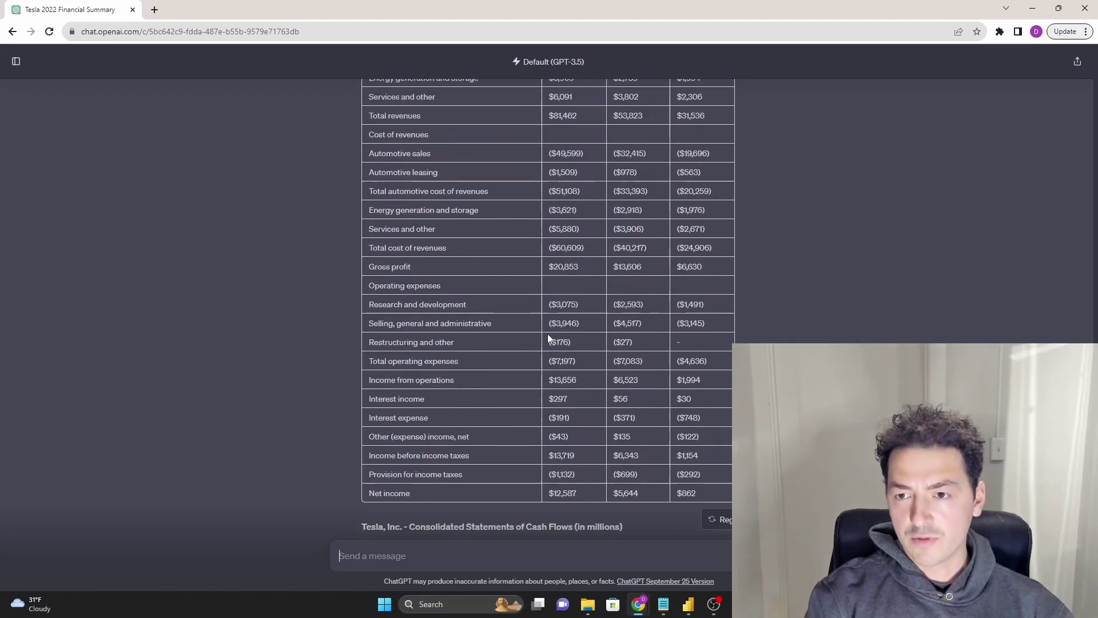
pyautogui.scroll(2, 548, 336)
pyautogui.hotkey('alt', 'Tab')
pyautogui.press('Escape')
pyautogui.hotkey('alt', 'Tab')
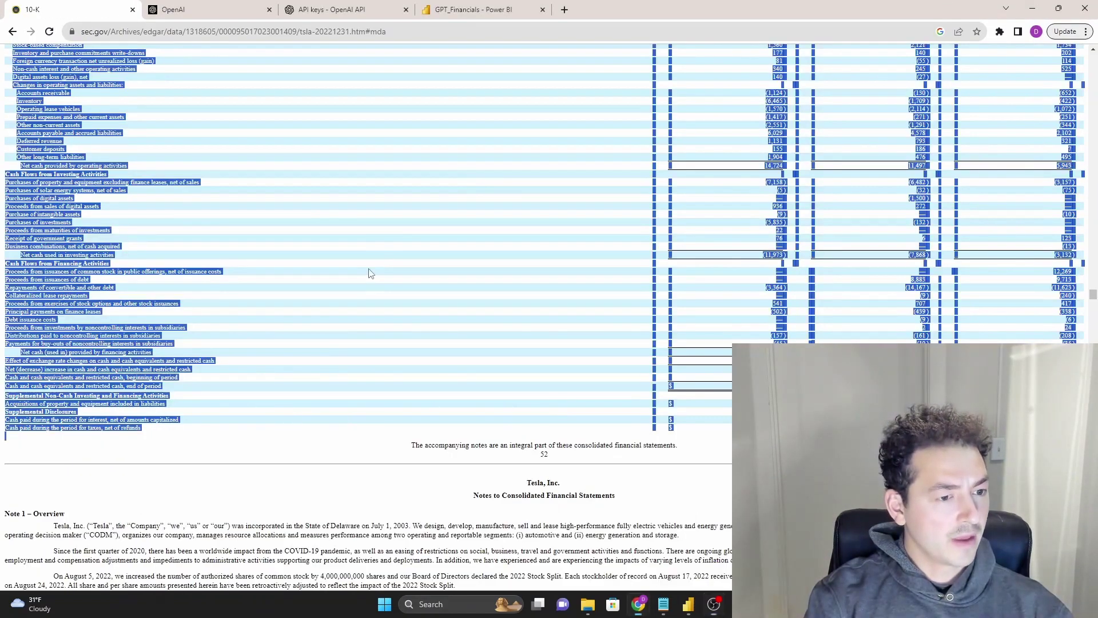
pyautogui.scroll(9, 369, 273)
pyautogui.click(553, 174)
# - Look through the 10-K statements to compare 2022, 2021 and 2020 figures with ChatGPT's tables
pyautogui.scroll(5, 511, 204)
pyautogui.scroll(10, 511, 204)
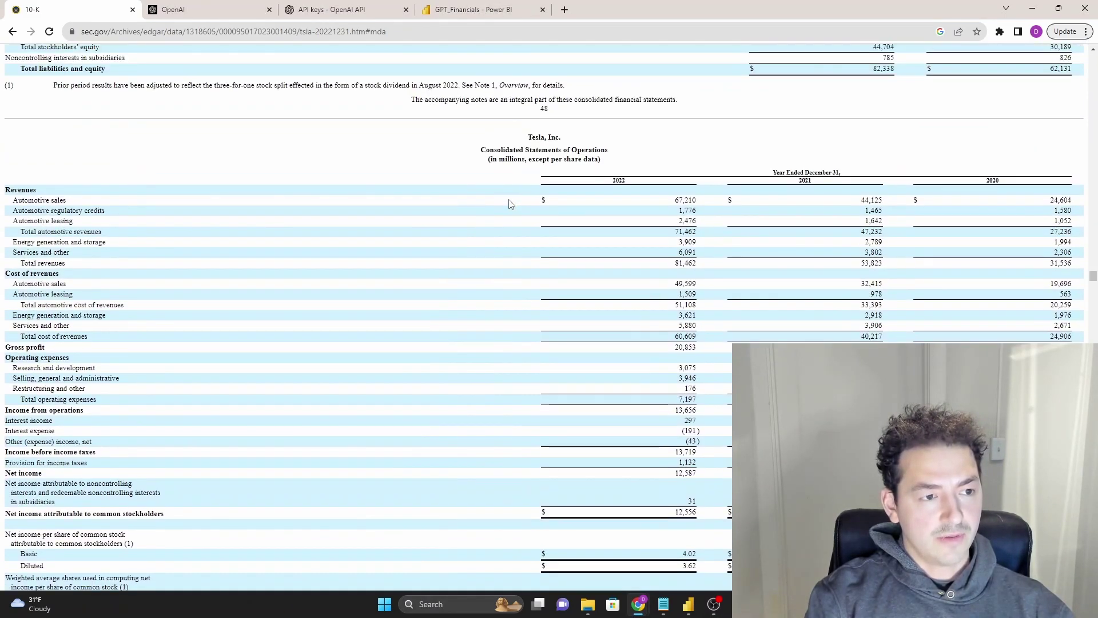
pyautogui.scroll(3, 511, 204)
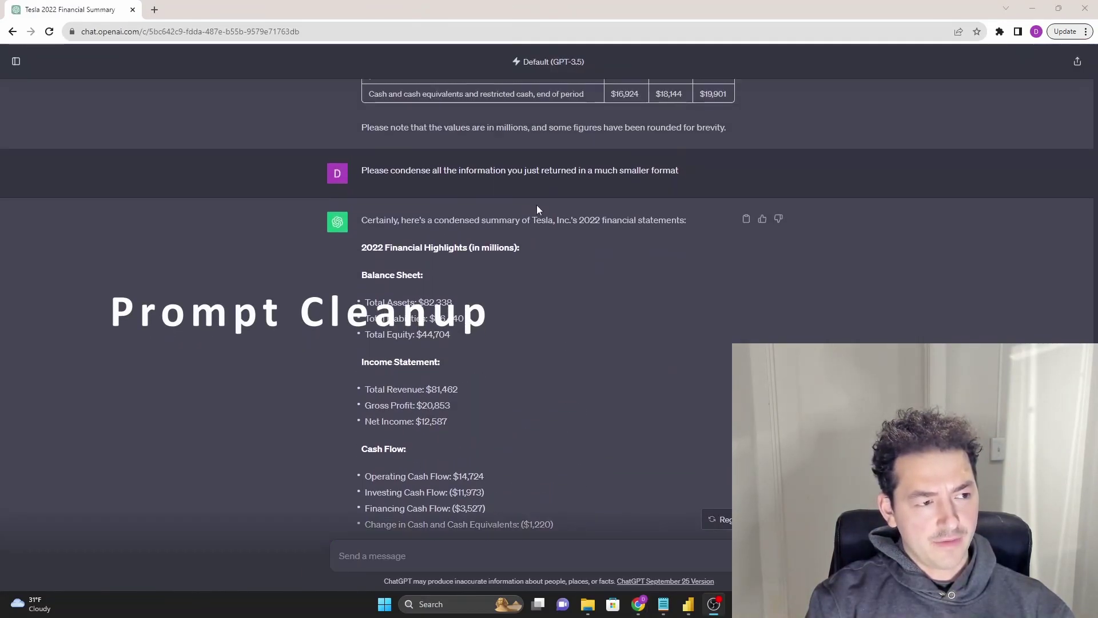
pyautogui.scroll(1, 527, 175)
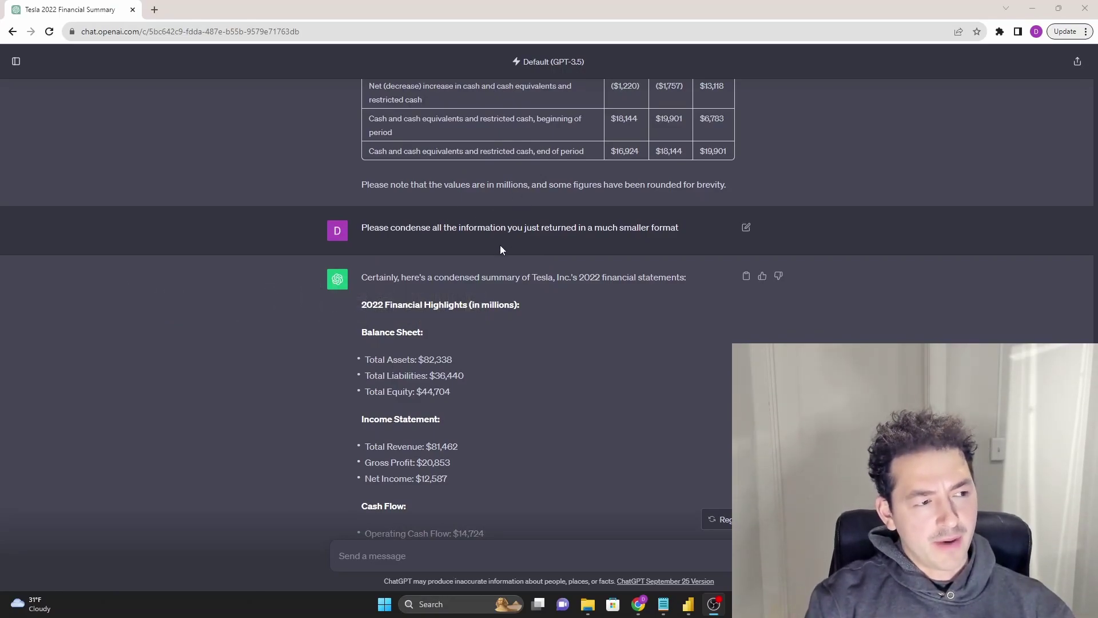
pyautogui.scroll(-1, 412, 231)
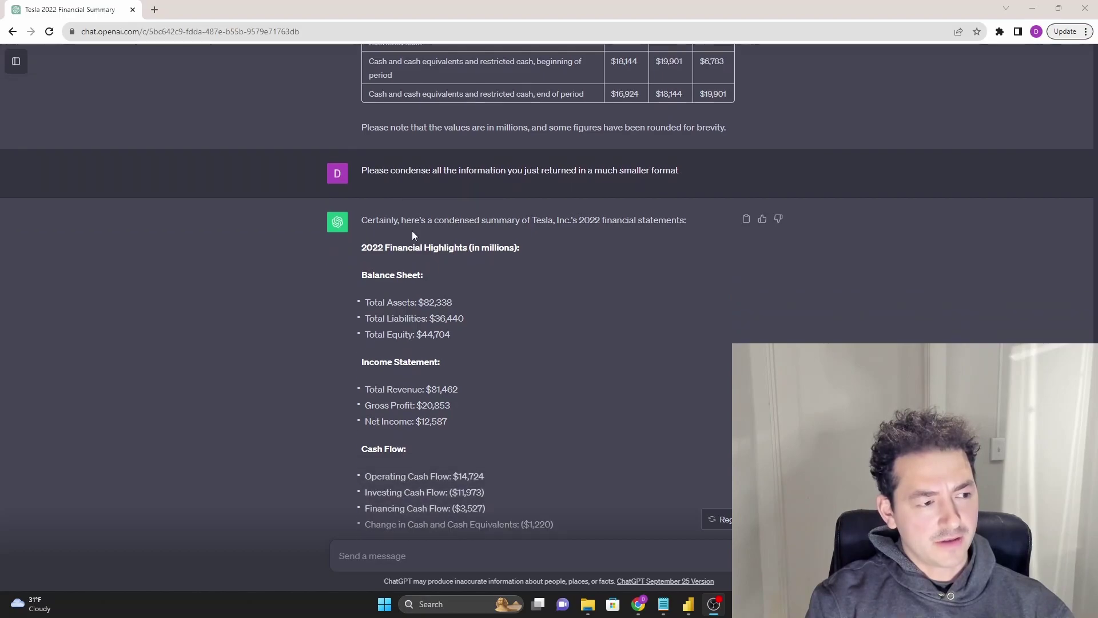
pyautogui.scroll(-1, 498, 243)
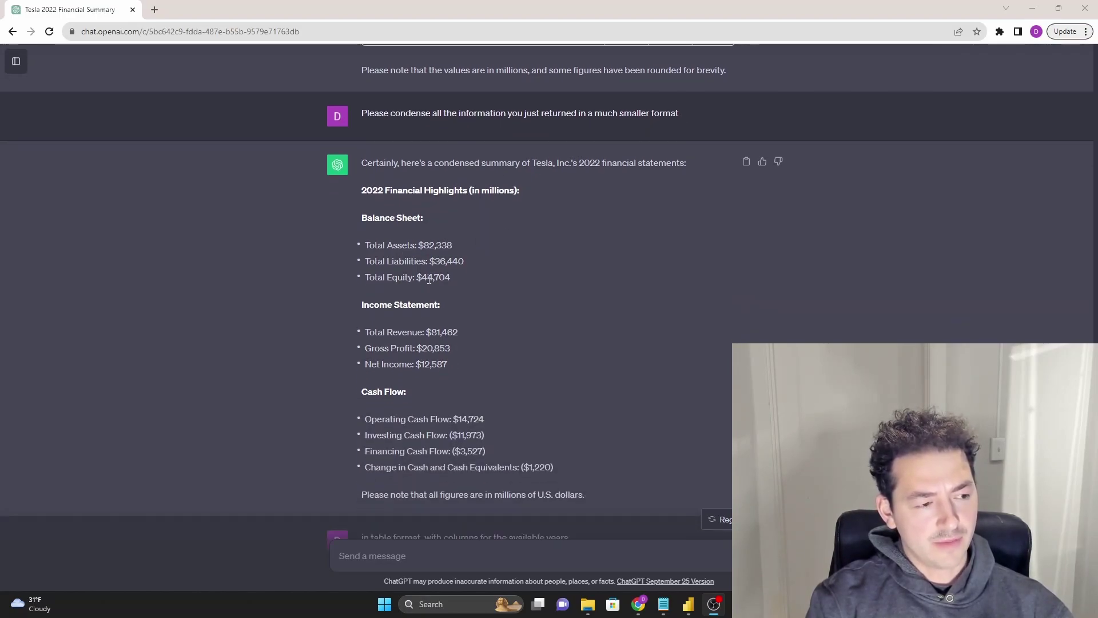
pyautogui.scroll(-1, 434, 284)
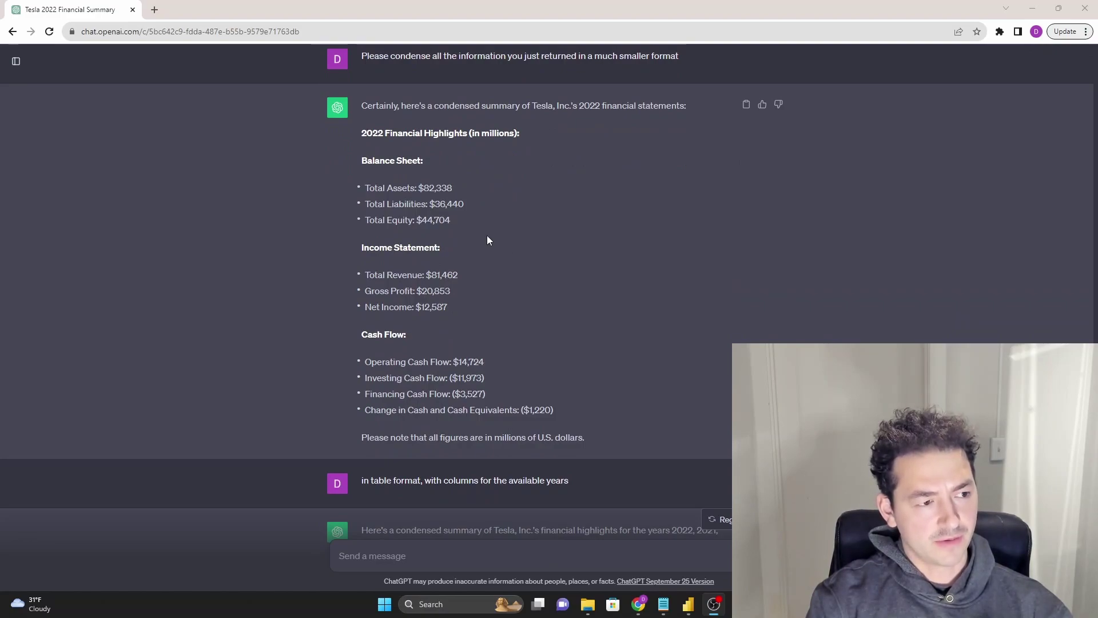
pyautogui.scroll(-1, 488, 240)
pyautogui.scroll(-1, 452, 383)
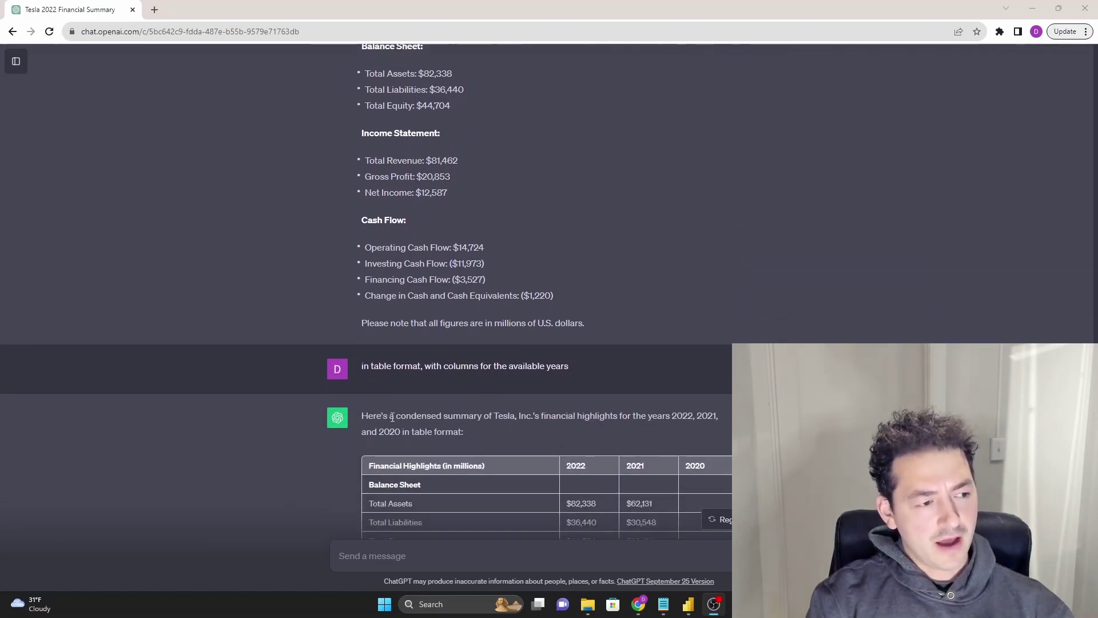
pyautogui.scroll(-1, 441, 330)
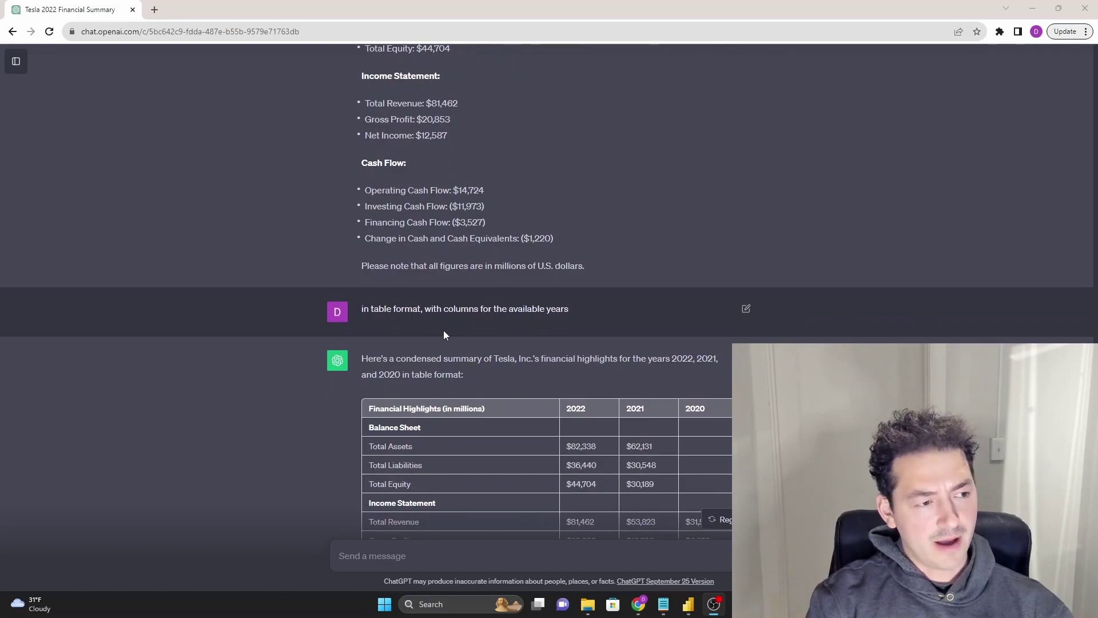
pyautogui.scroll(-1, 486, 298)
pyautogui.scroll(-2, 543, 332)
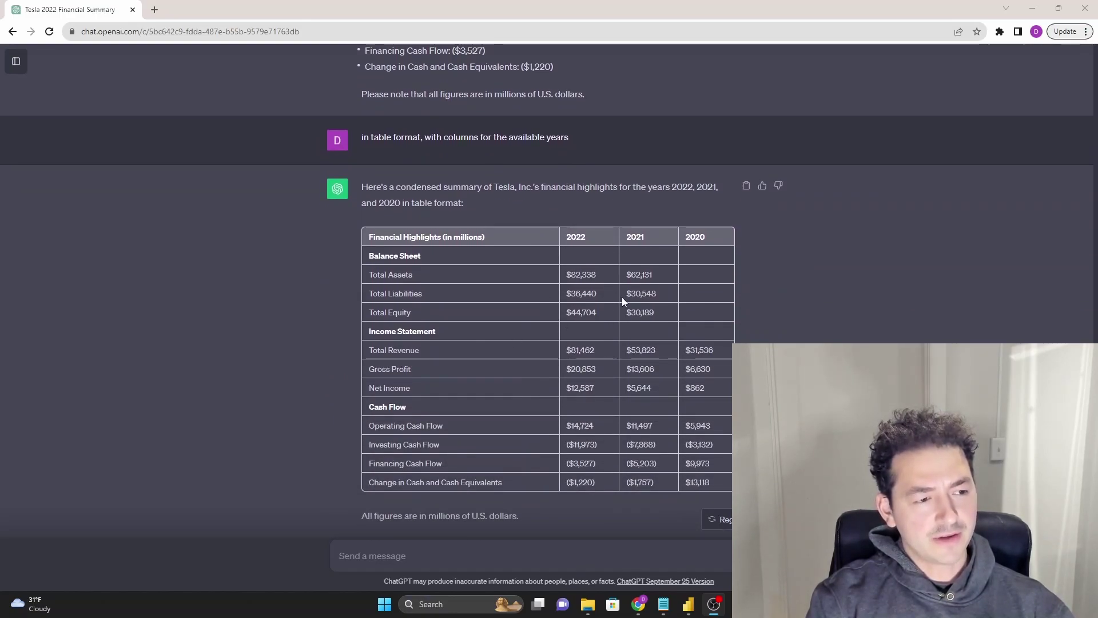
pyautogui.scroll(-1, 528, 277)
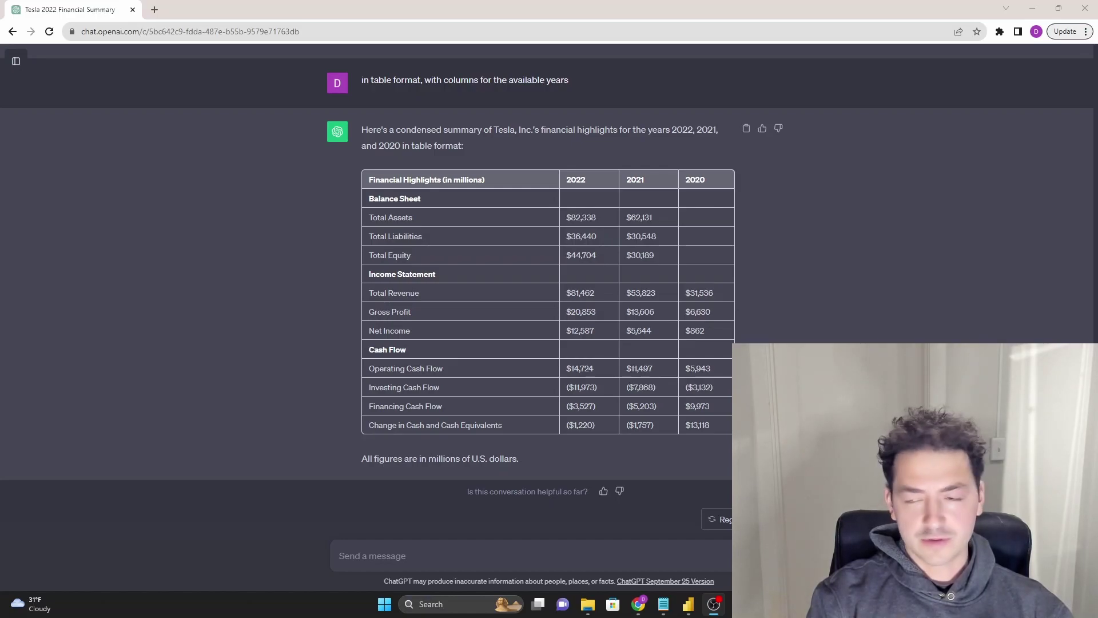
# - Draft a request for a four-column table of ten common fundamental ratios, followed by Tesla's cash flow statement
pyautogui.write("I have given you the three main financial statements, please return to me in a simple 4 column table: one column with the name of the financial ratio or metric (don't have a preceding number associated with it, just the name), second column the mathematical equation for the metric or ratio, and third, the resulting value (not equation, only the single resulting value) of the metric or ratio for the year 2021, and finally the fourth column is the same as the third except for year 2022. I want the 10 most commonly used fundamental analysis ratios for evaluating the health of this company.")
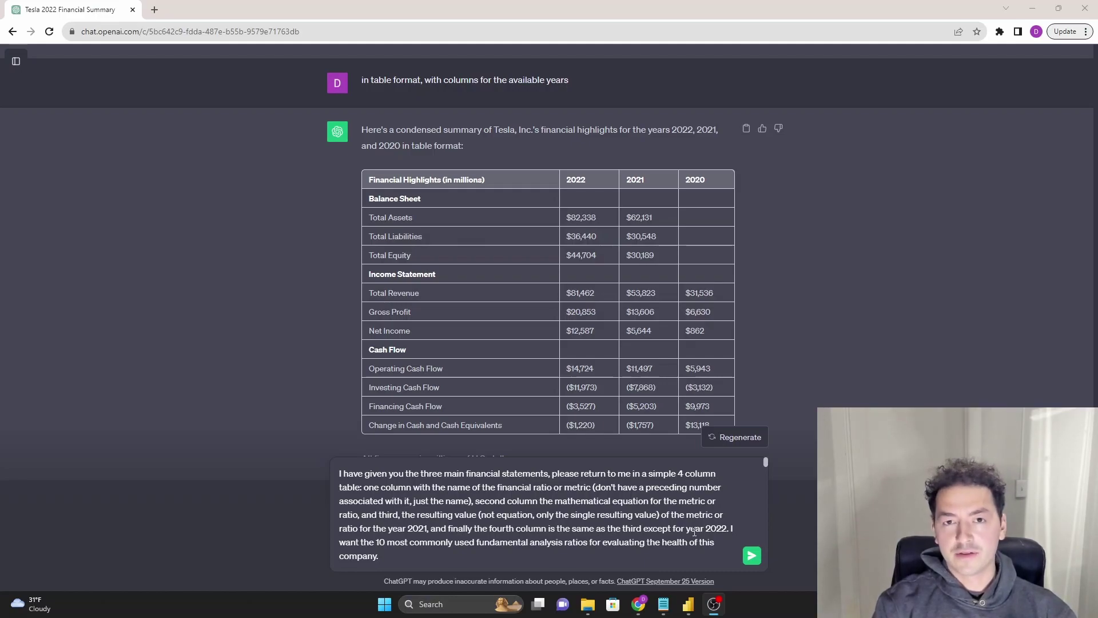
pyautogui.hotkey('ctrl', 'v')
pyautogui.scroll(2, 763, 463)
pyautogui.scroll(-2, 763, 466)
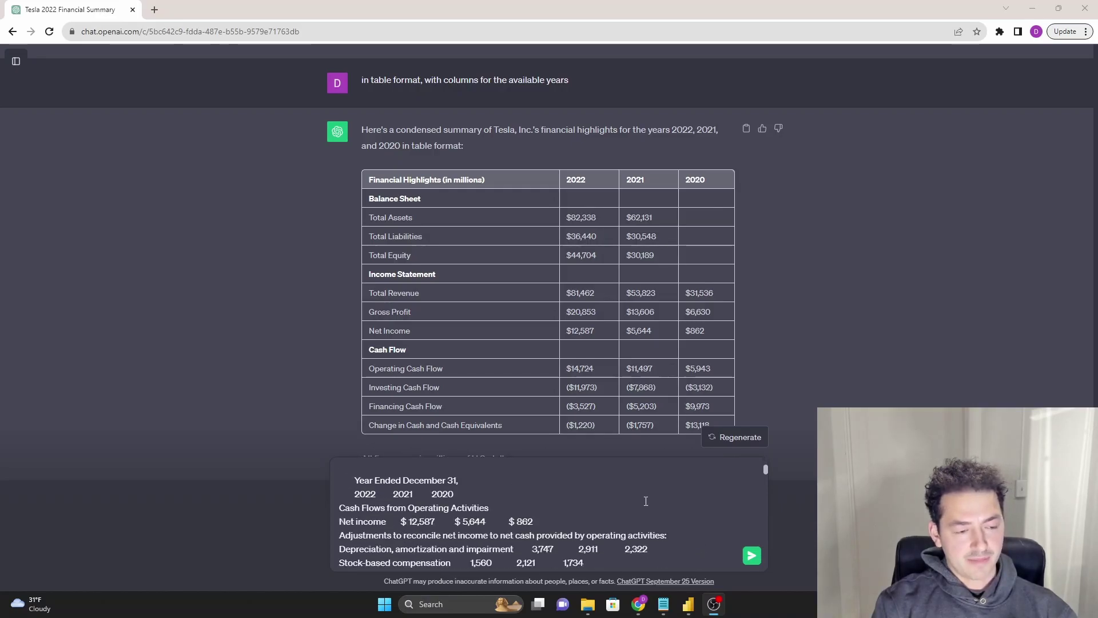
# - Submit the ten-ratio request with the cash flow data to ChatGPT
pyautogui.click(753, 556)
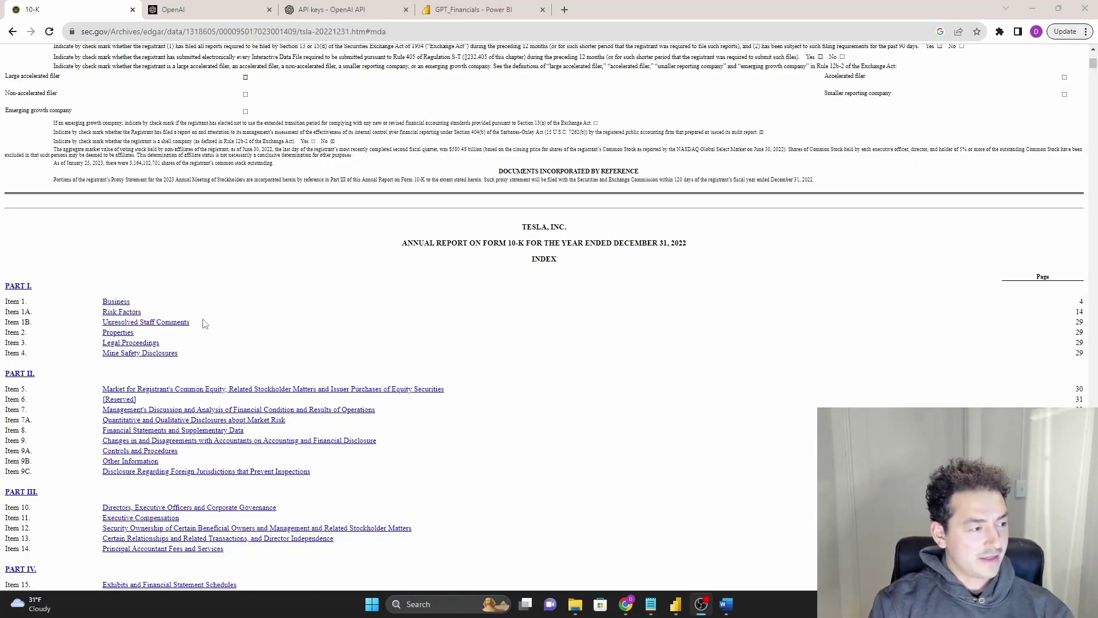
# - Jump to Item 7 MD&A in the 10-K, select its text, and bring up the blank Word document
pyautogui.scroll(-1, 143, 352)
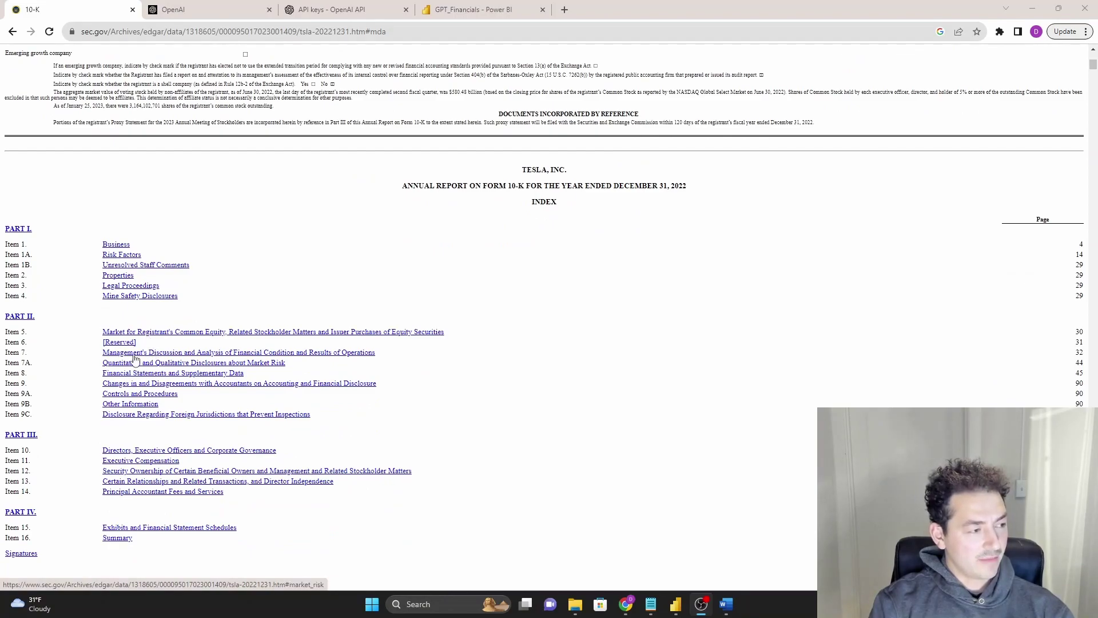
pyautogui.click(137, 354)
pyautogui.scroll(2, 109, 172)
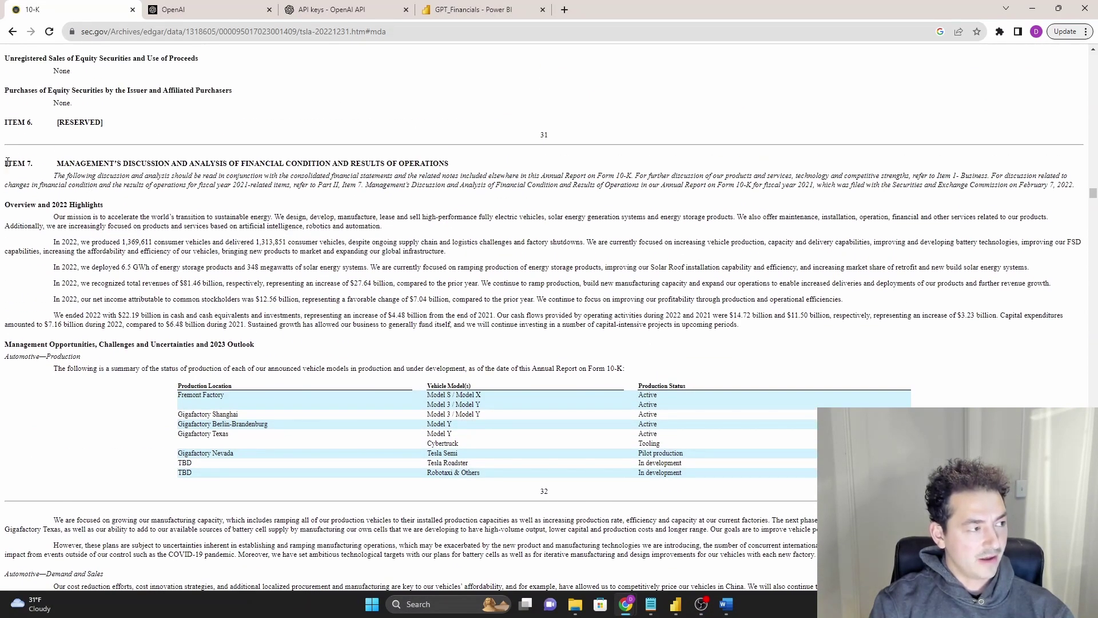
pyautogui.moveTo(58, 165); pyautogui.dragTo(617, 572)
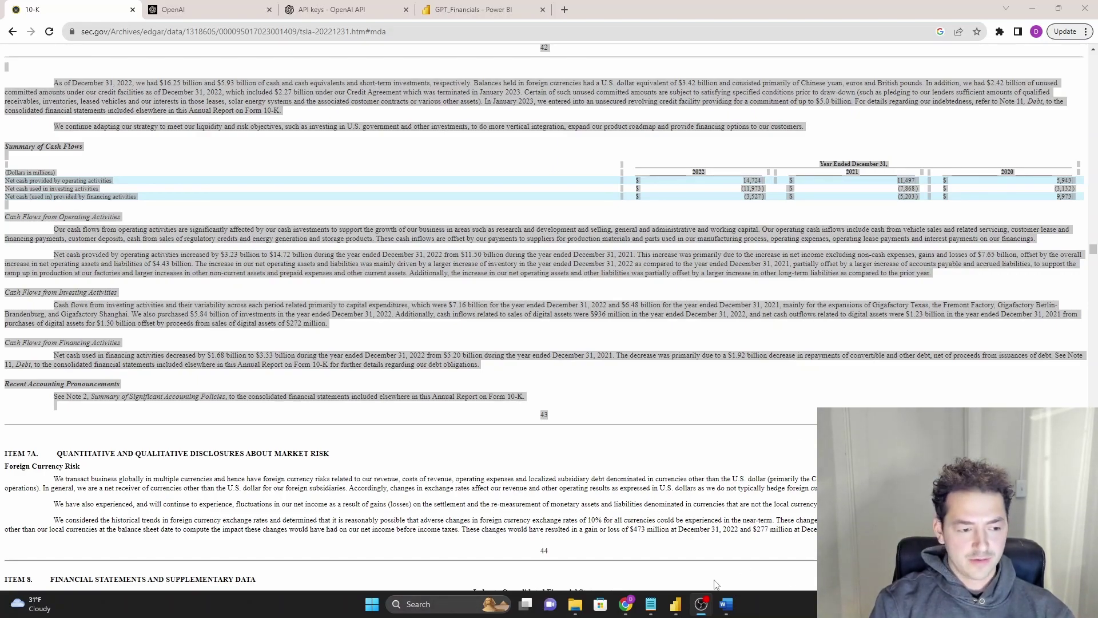
pyautogui.click(726, 604)
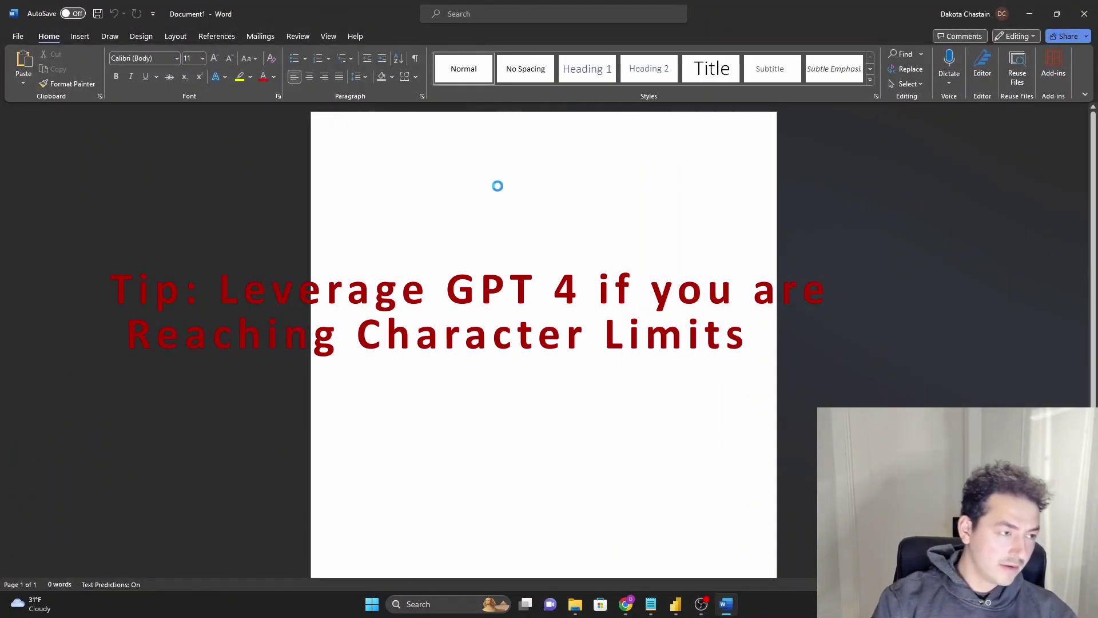
# - Paste the copied MD&A text, about 8794 words, into Document1
pyautogui.hotkey('ctrl', 'v')
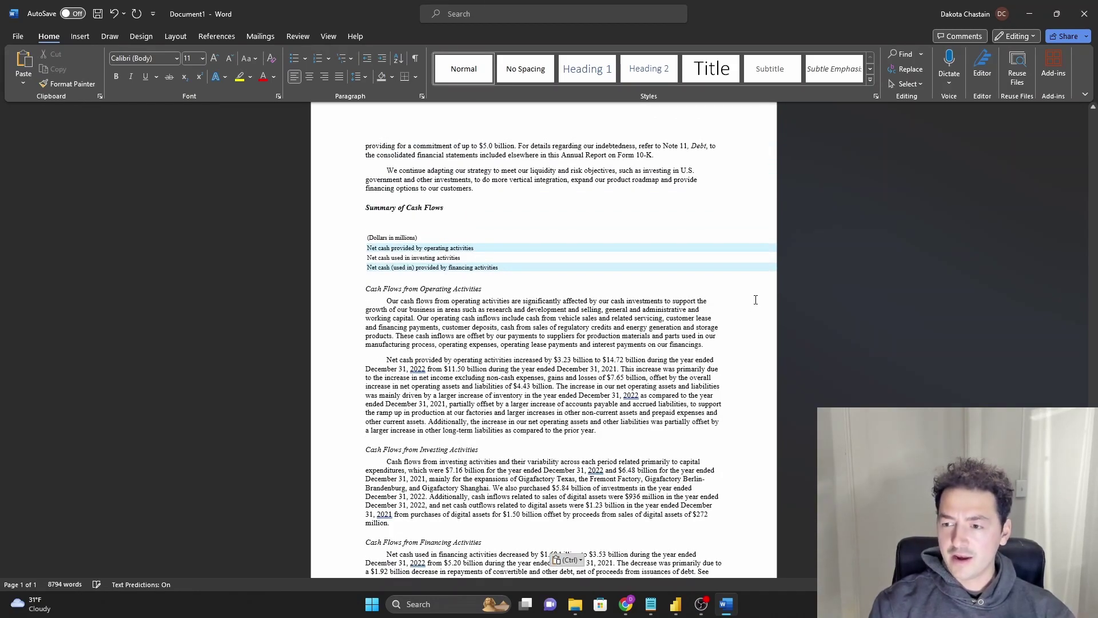
pyautogui.click(755, 299)
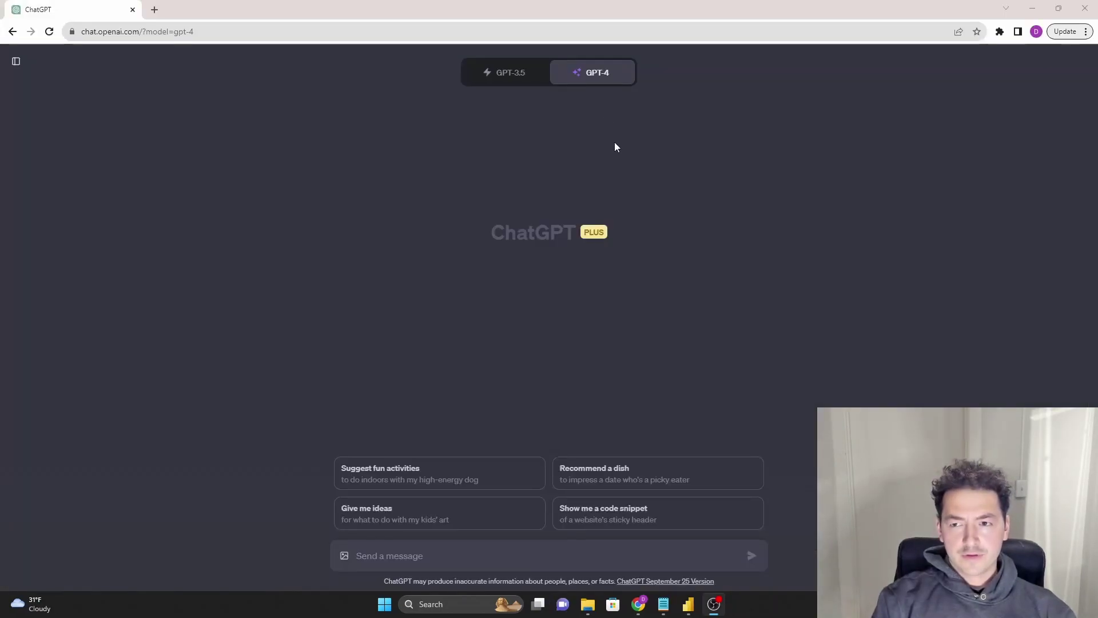
# - Switch the new chat's GPT-4 model to Advanced Data Analysis mode
pyautogui.moveTo(599, 83)
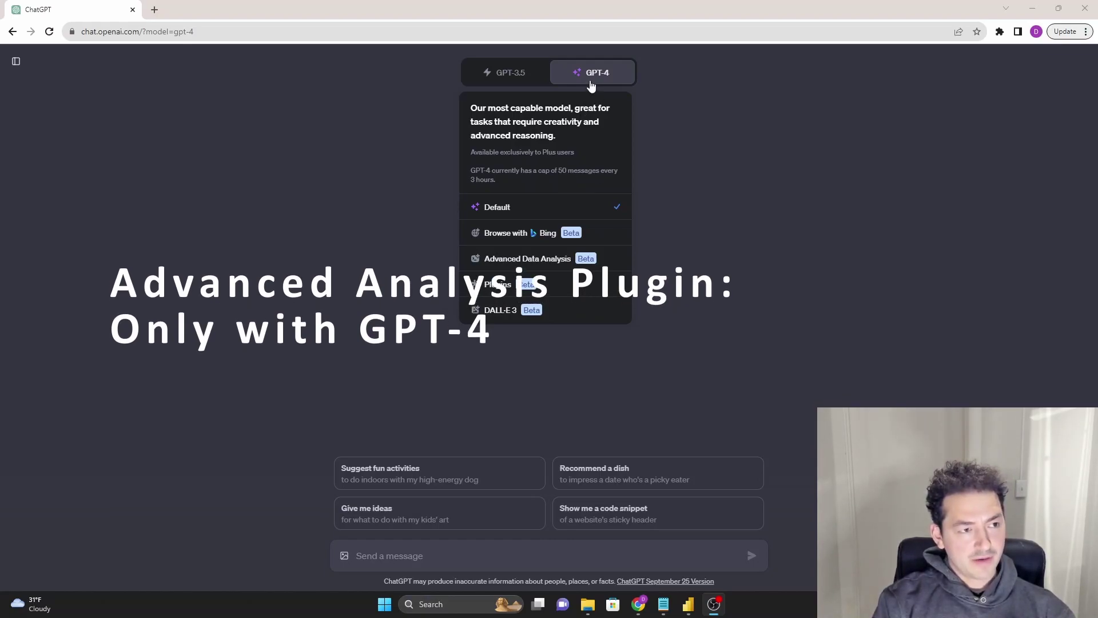
pyautogui.click(506, 262)
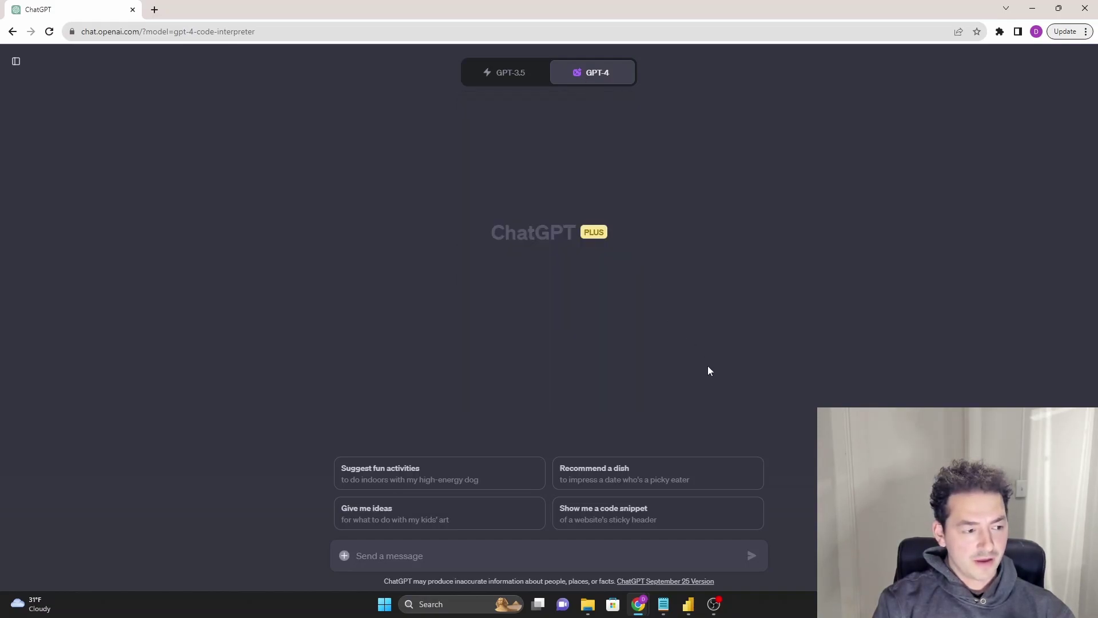
# - Attach MANAGEMENT.docx from Downloads and send the request to summarize Tesla's 2022 MD&A into five themes
pyautogui.click(343, 556)
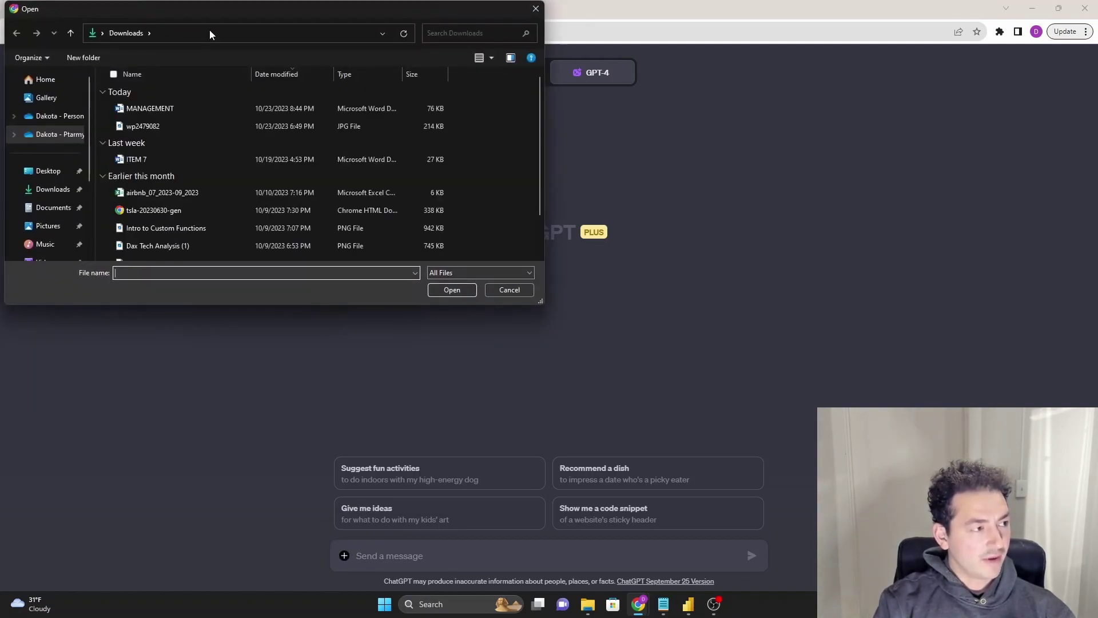
pyautogui.click(167, 109)
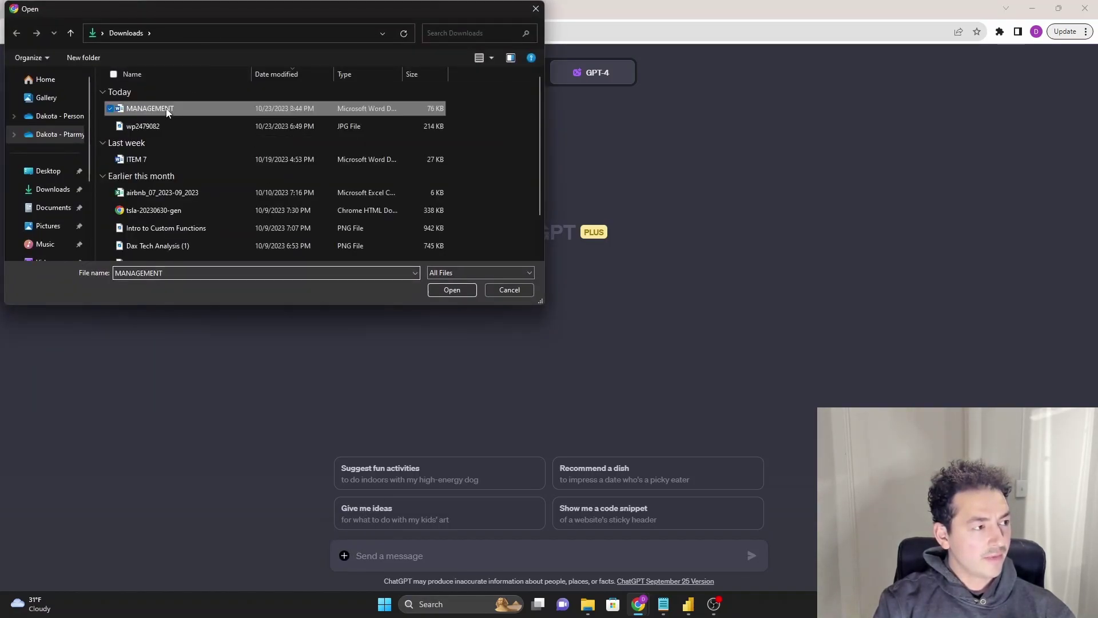
pyautogui.click(451, 290)
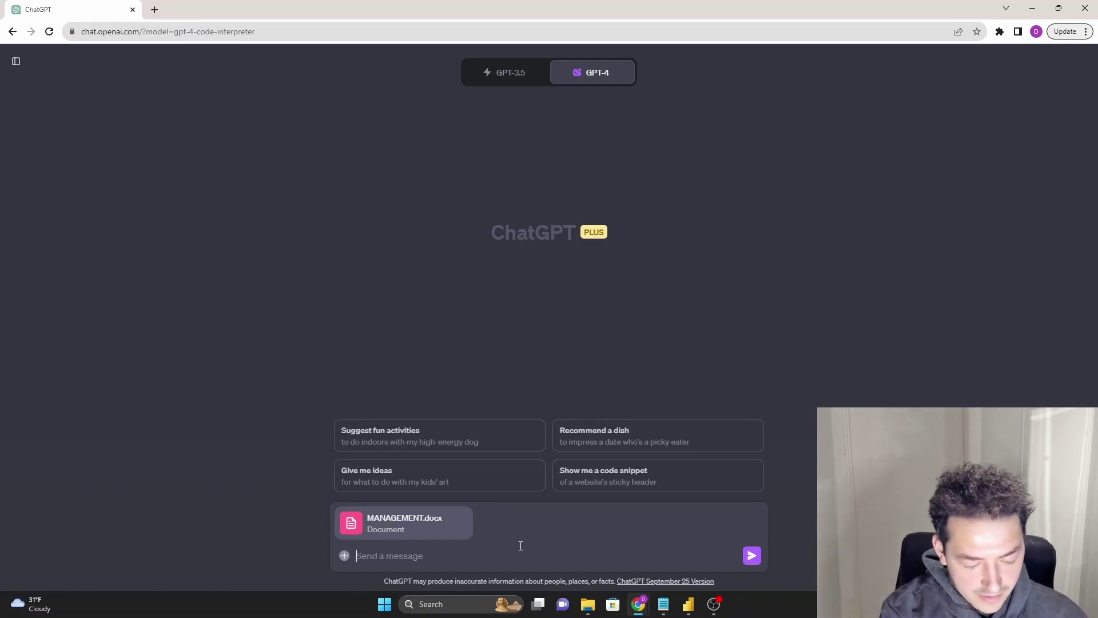
pyautogui.write('This is the md&a section of the 2022 tsla 10k filing. Please summarize into 5 key themes or insights, particularly those that only the most skilled of analysts could possibly parse out!')
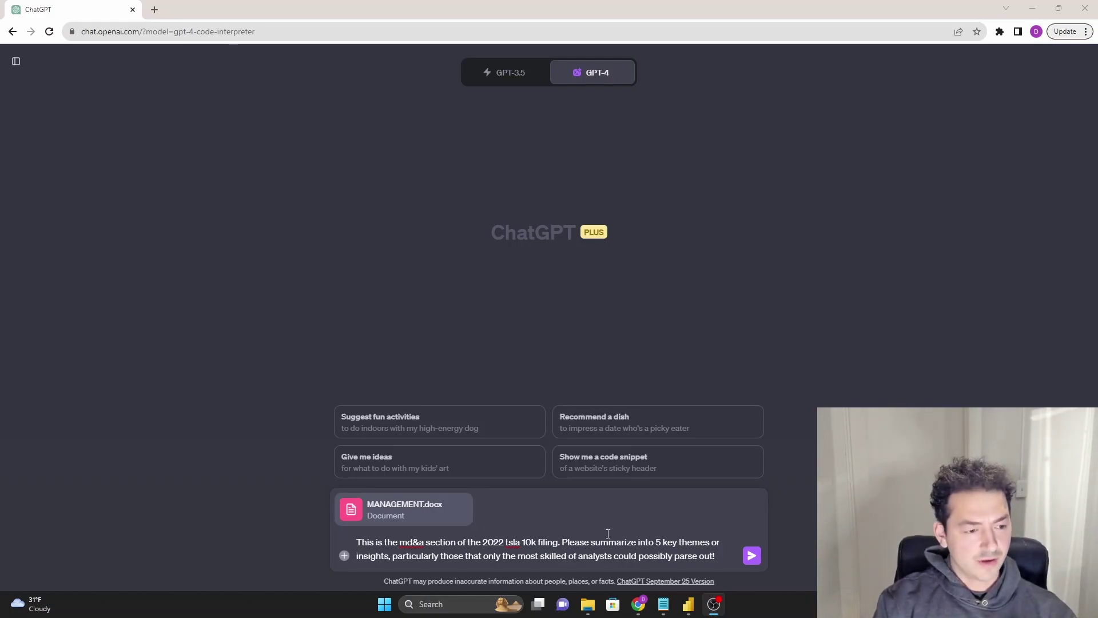
pyautogui.click(750, 556)
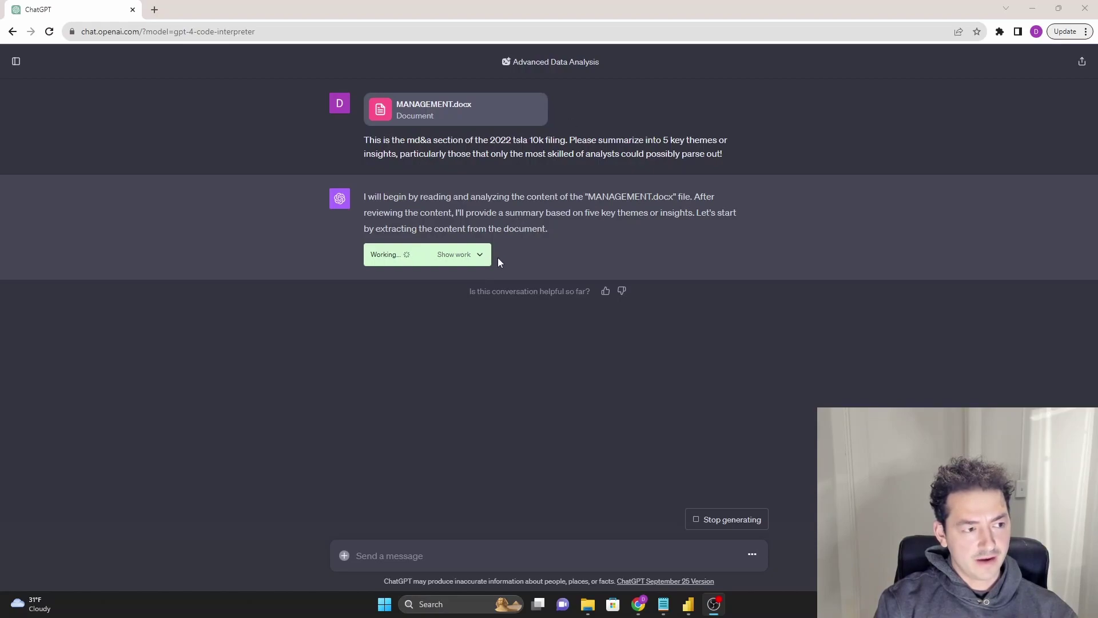
# - Show the analysis work, then select the Energy Products and Financial Performance in 2022 insights
pyautogui.click(478, 255)
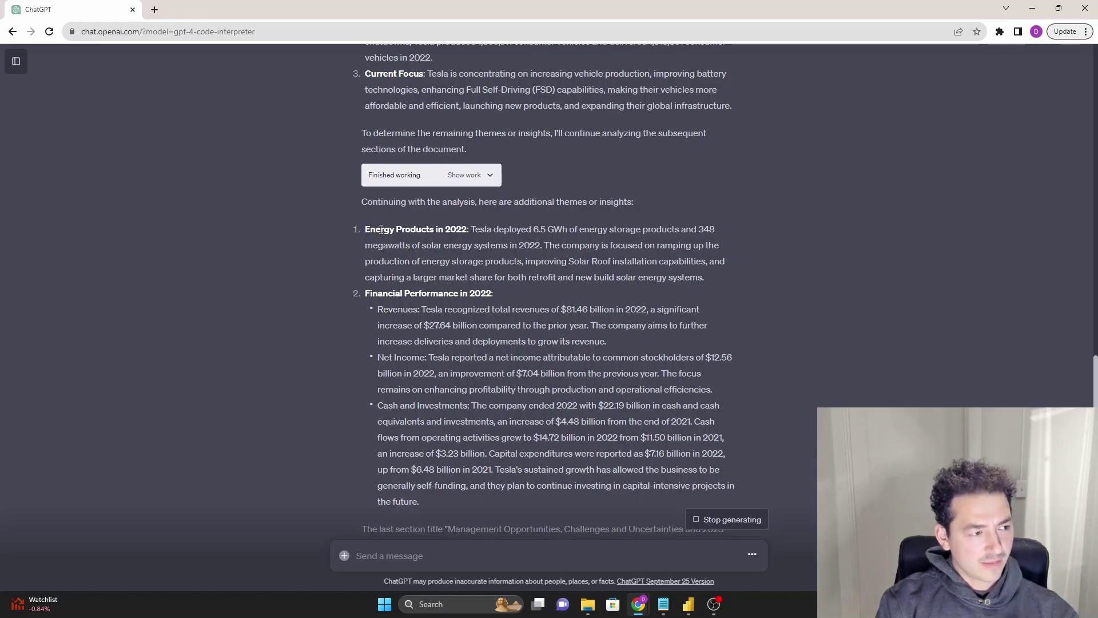
pyautogui.moveTo(366, 229); pyautogui.dragTo(746, 283)
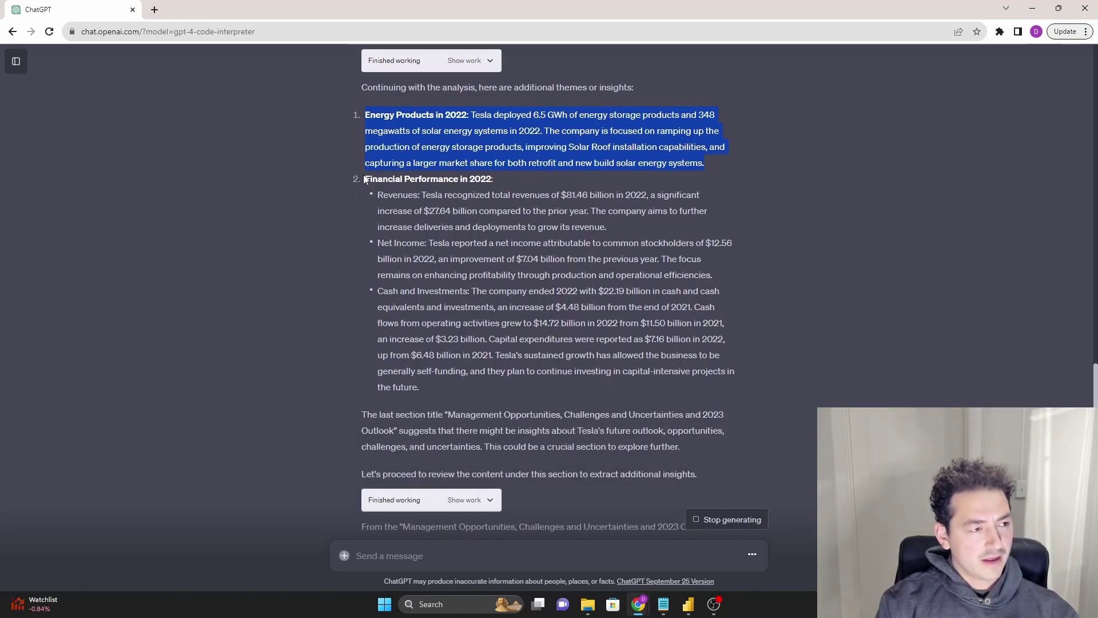
pyautogui.moveTo(362, 179); pyautogui.dragTo(741, 376)
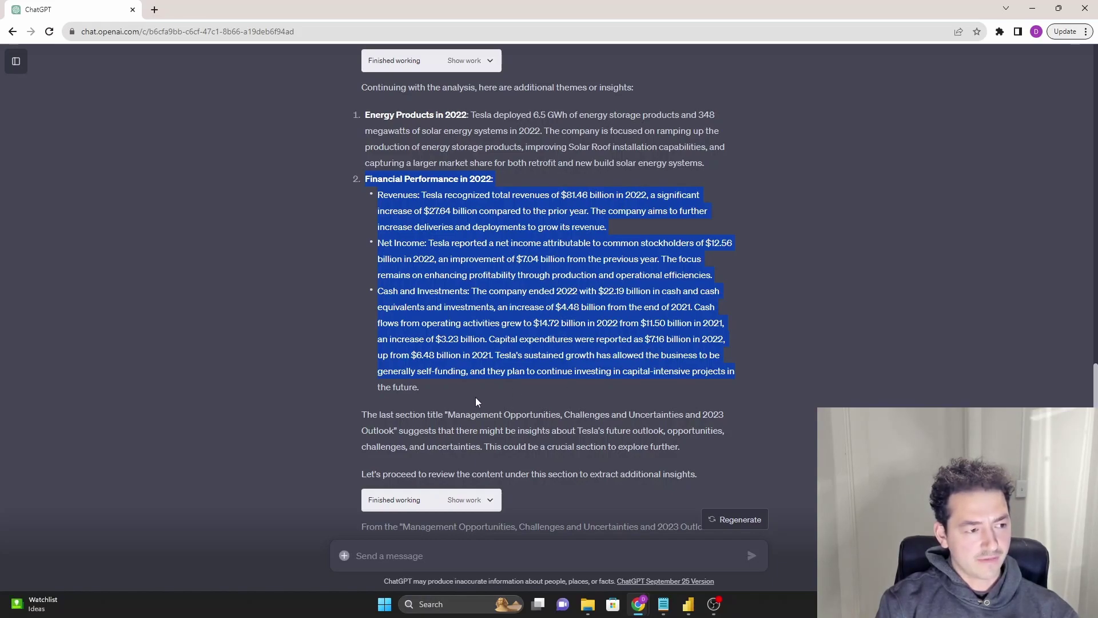
pyautogui.scroll(-5, 469, 404)
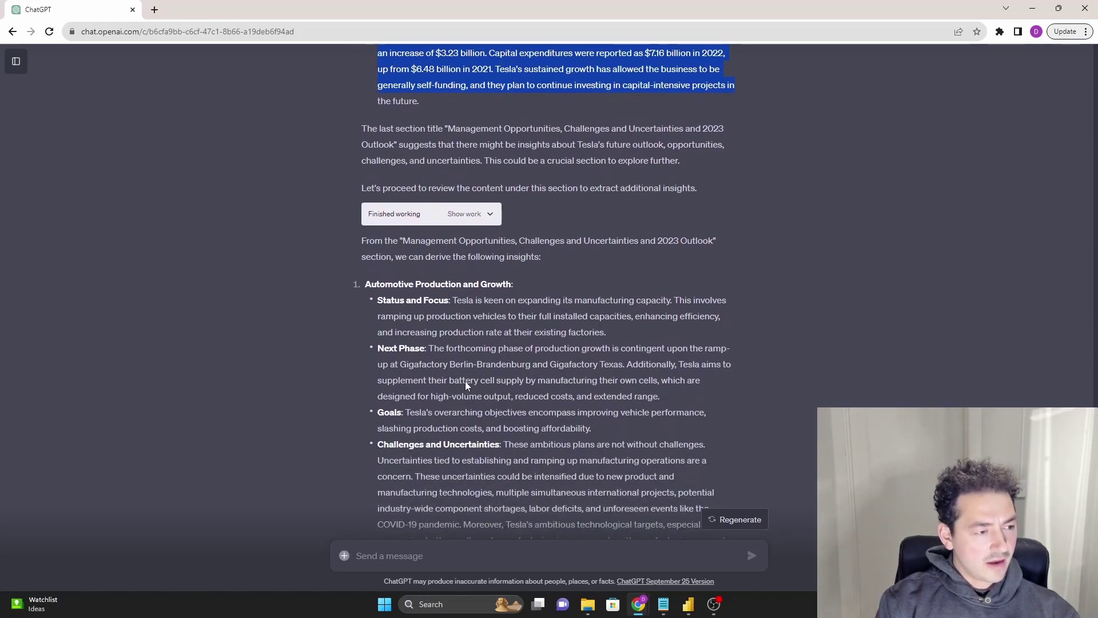
pyautogui.scroll(-2, 465, 381)
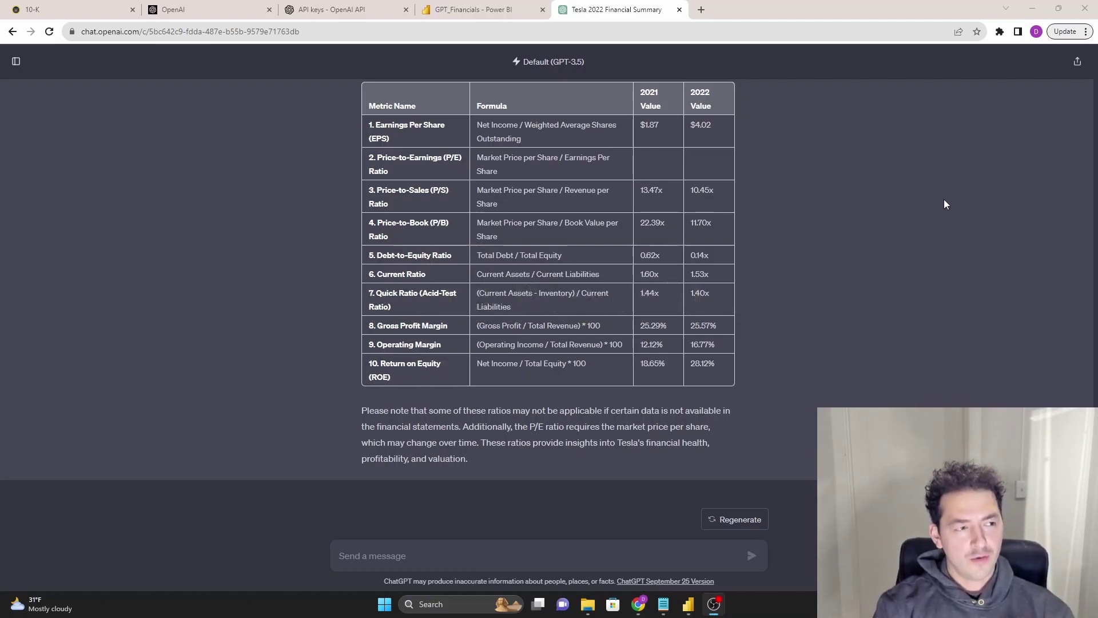
# - Select the full ten-ratio table with formulas and 2021/2022 values in the Tesla 2022 Financial Summary chat
pyautogui.moveTo(368, 98); pyautogui.dragTo(718, 363)
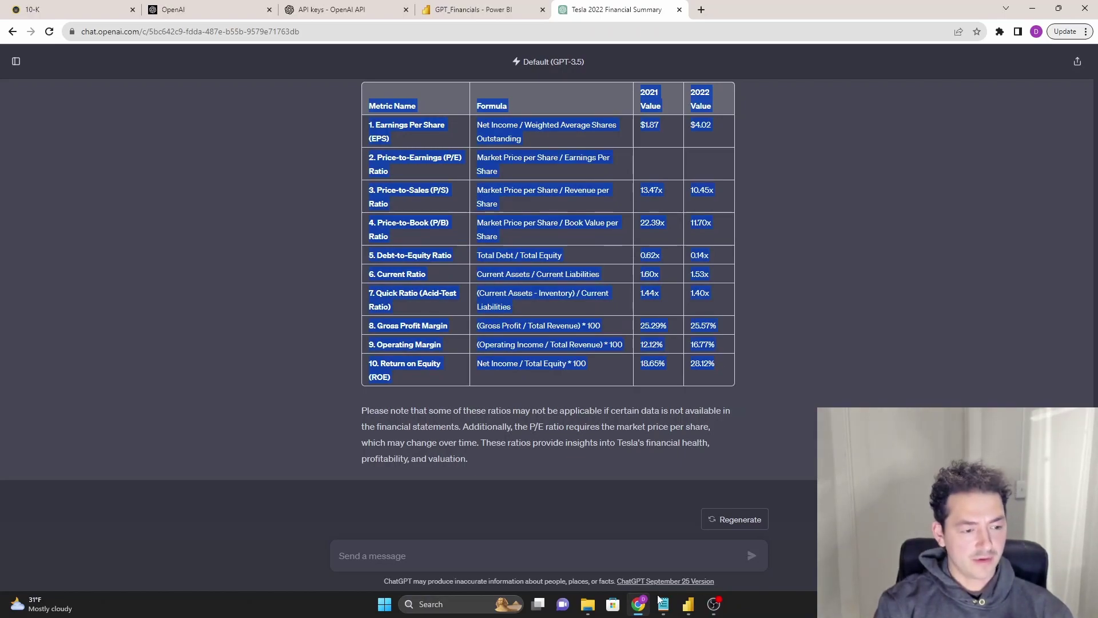
pyautogui.click(688, 604)
# - Paste the ten-ratio table into Financial_Ratios' Create Table grid, widen Metric Name and Formula, and confirm
pyautogui.click(743, 564)
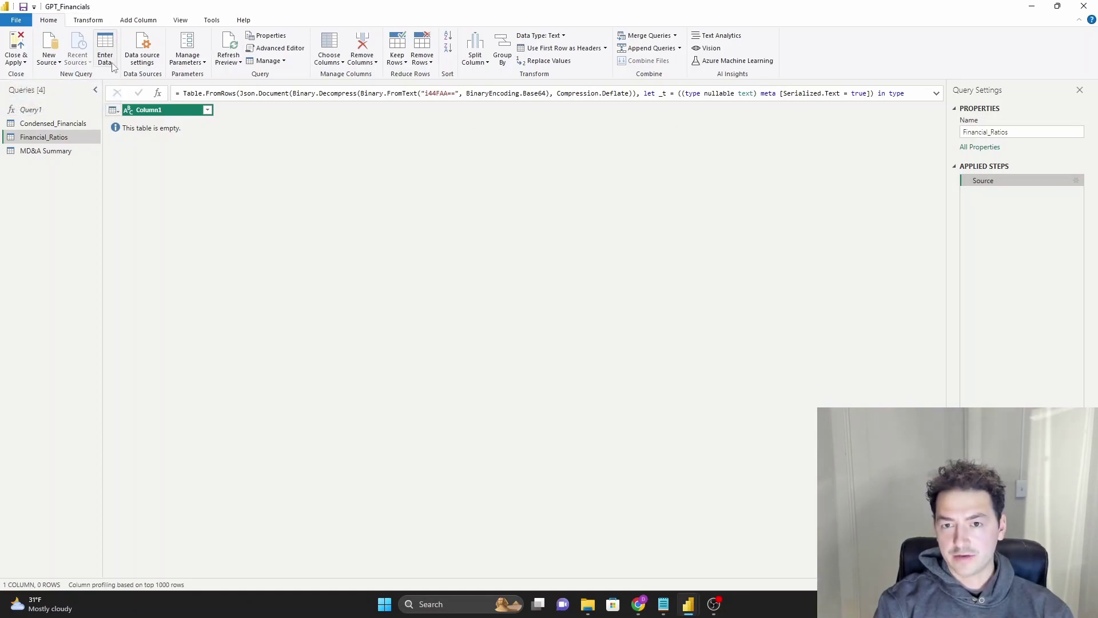
pyautogui.click(1076, 181)
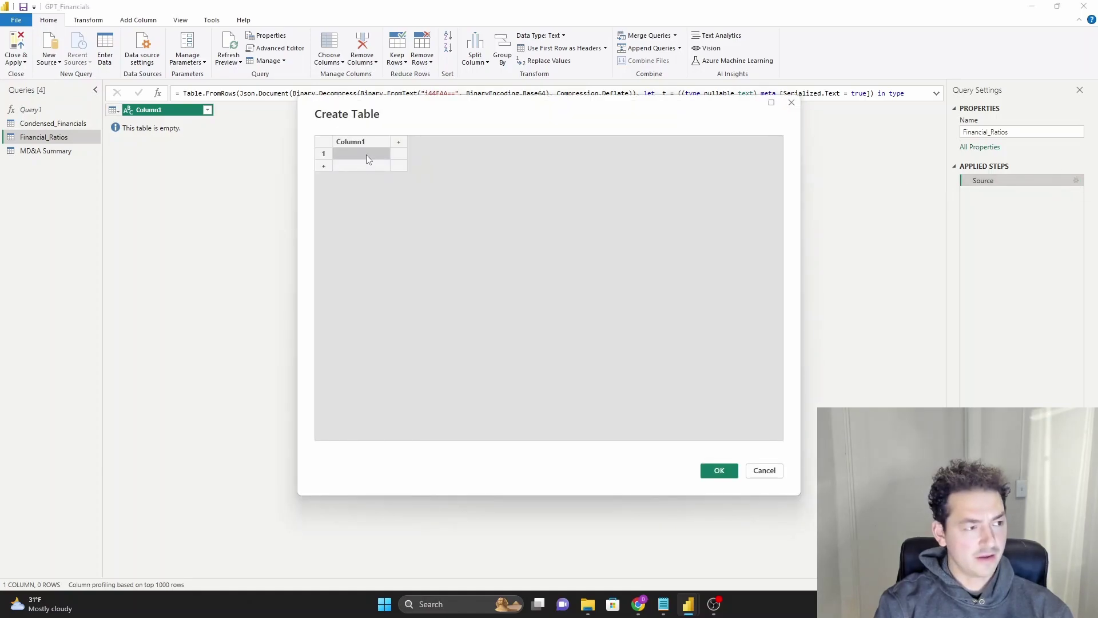
pyautogui.hotkey('ctrl', 'v')
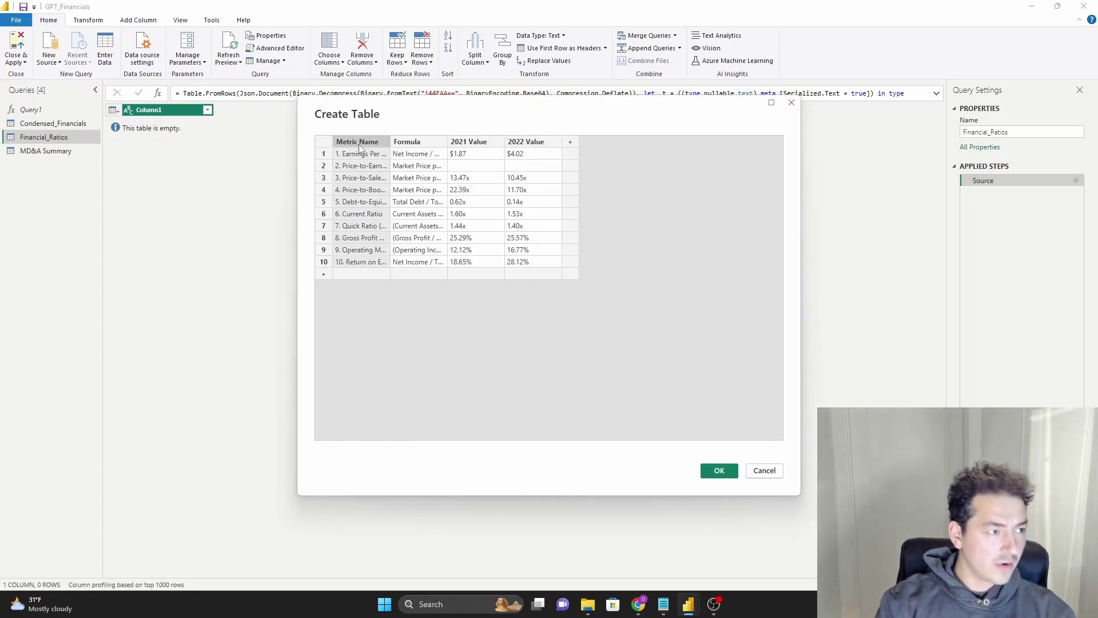
pyautogui.moveTo(388, 142); pyautogui.dragTo(555, 143)
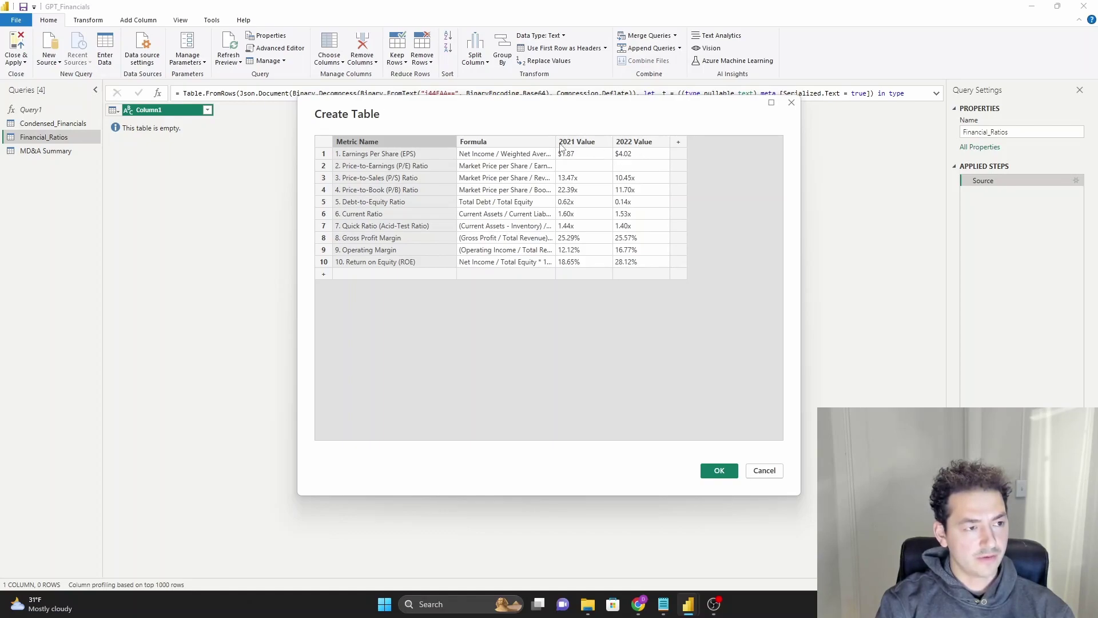
pyautogui.moveTo(556, 143); pyautogui.dragTo(609, 157)
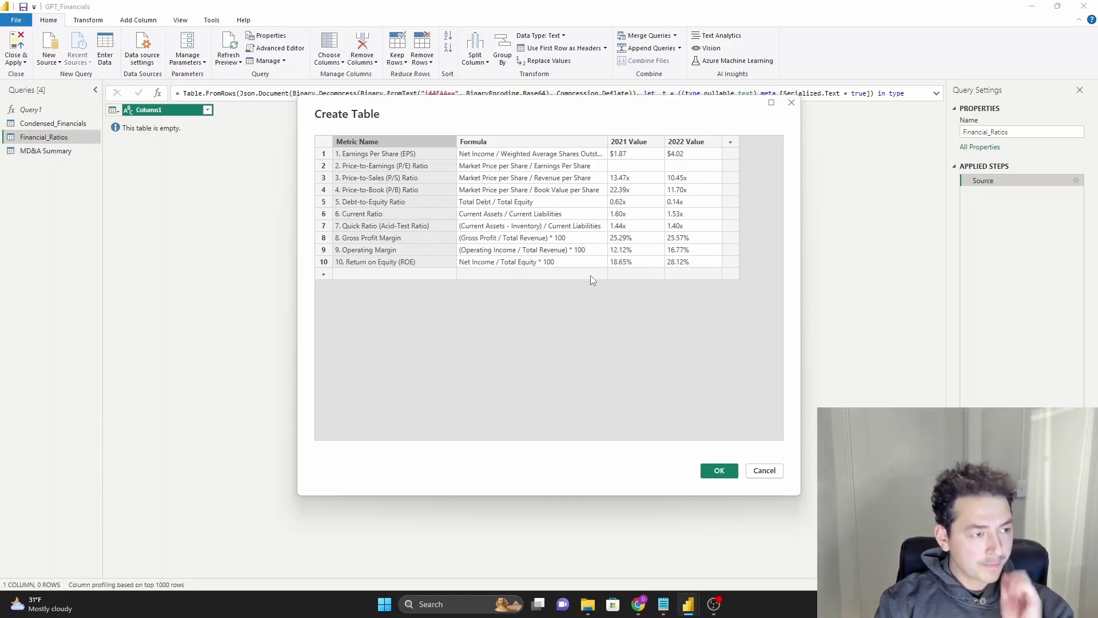
pyautogui.click(719, 470)
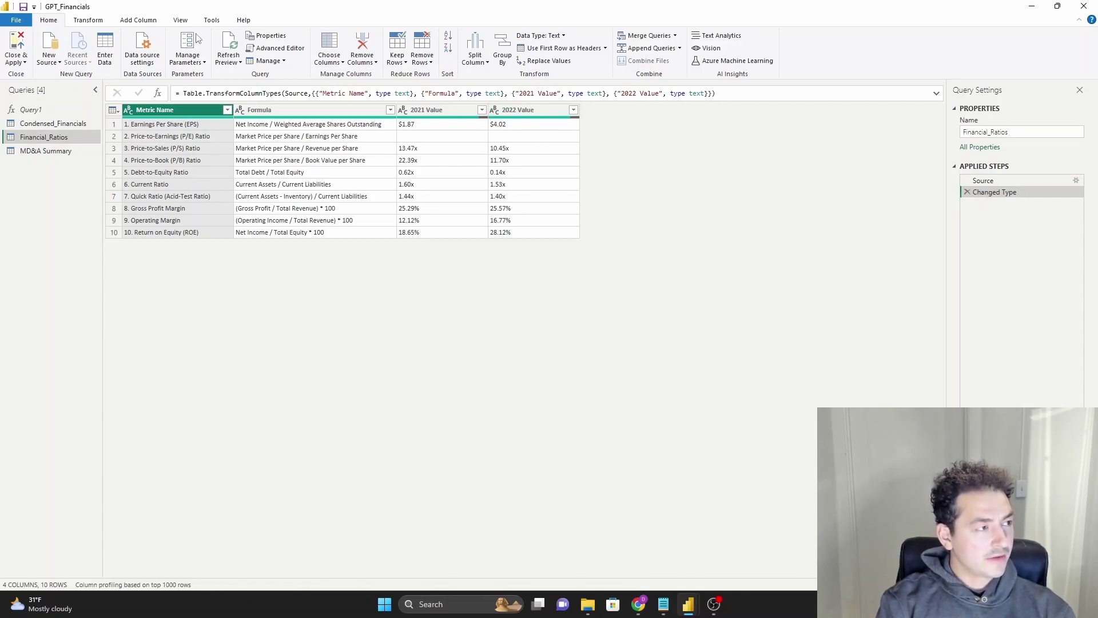
pyautogui.click(133, 20)
# - Add a custom column named Prompt whose formula begins with "for this financial ratio"
pyautogui.click(56, 58)
pyautogui.doubleClick(404, 238)
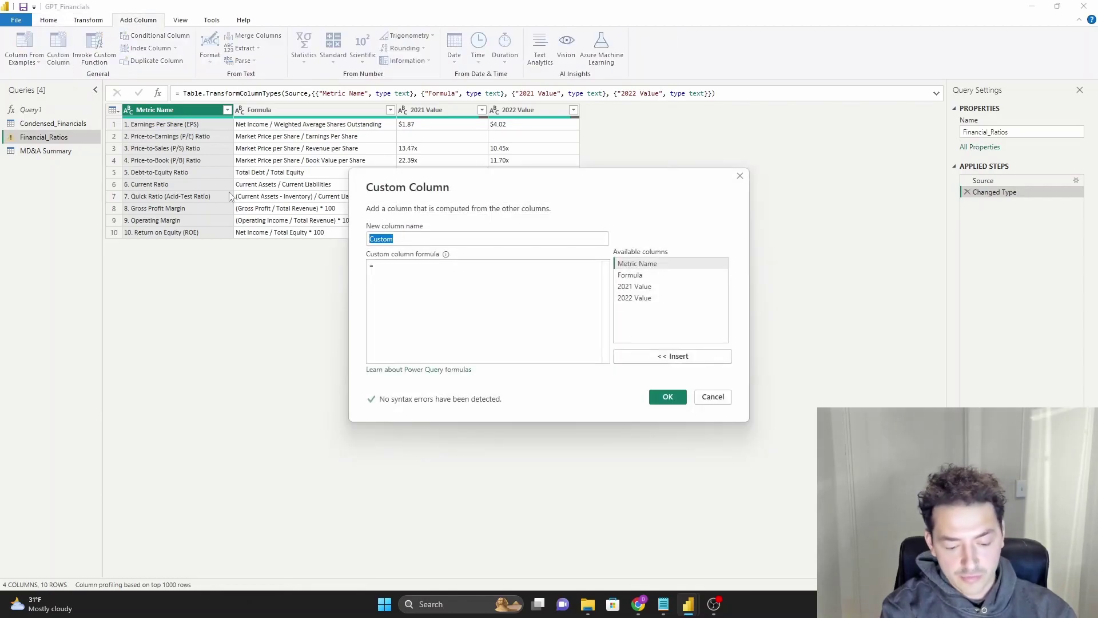
pyautogui.write('Prompt')
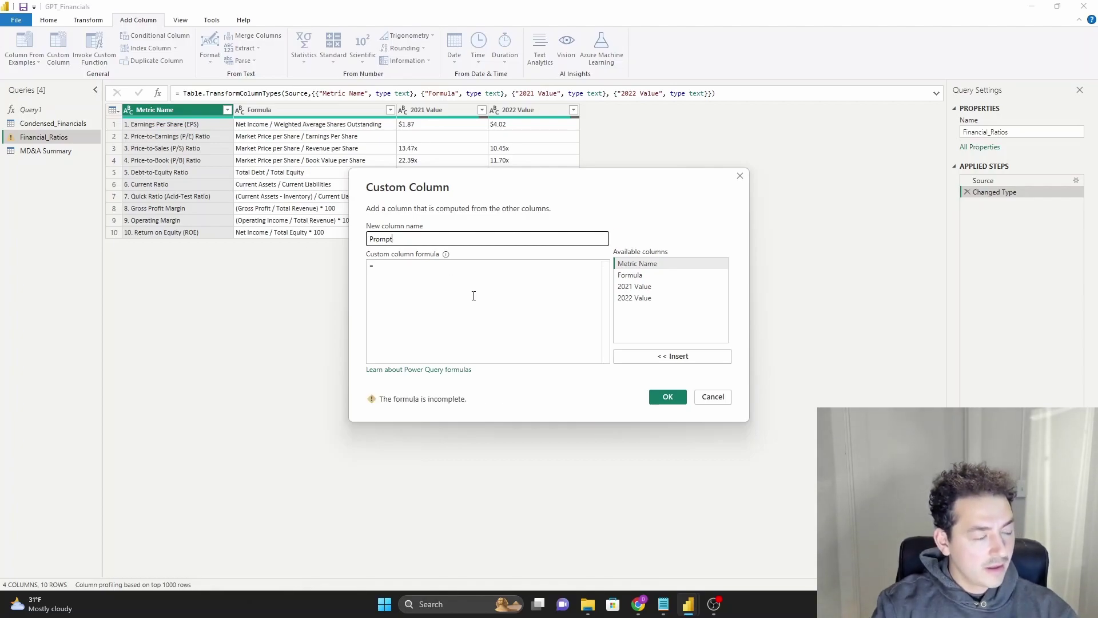
pyautogui.click(471, 287)
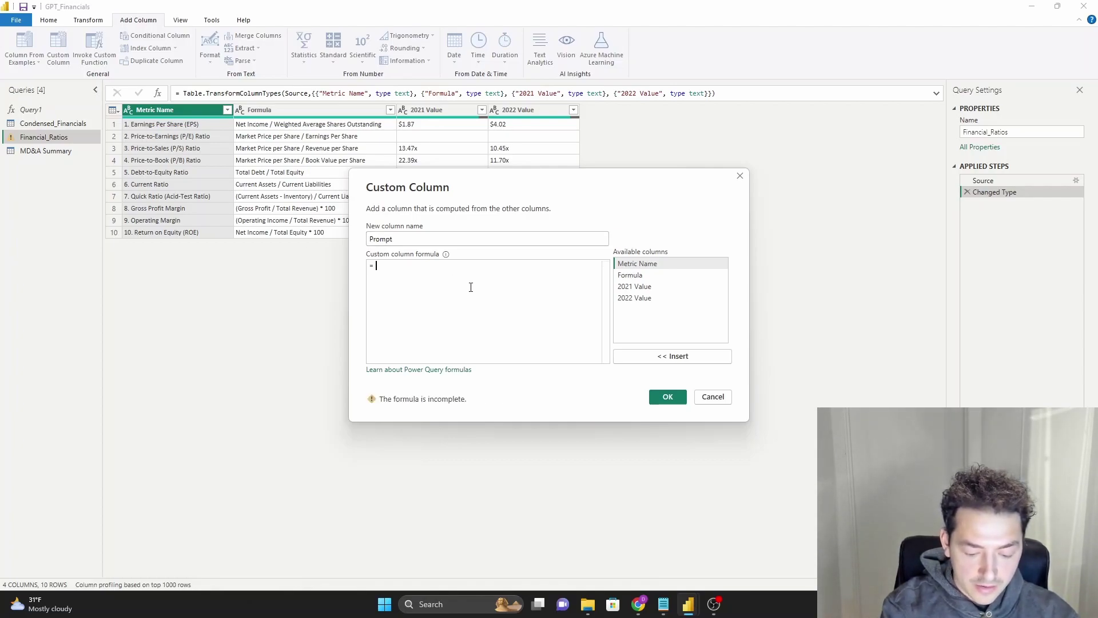
pyautogui.write('"')
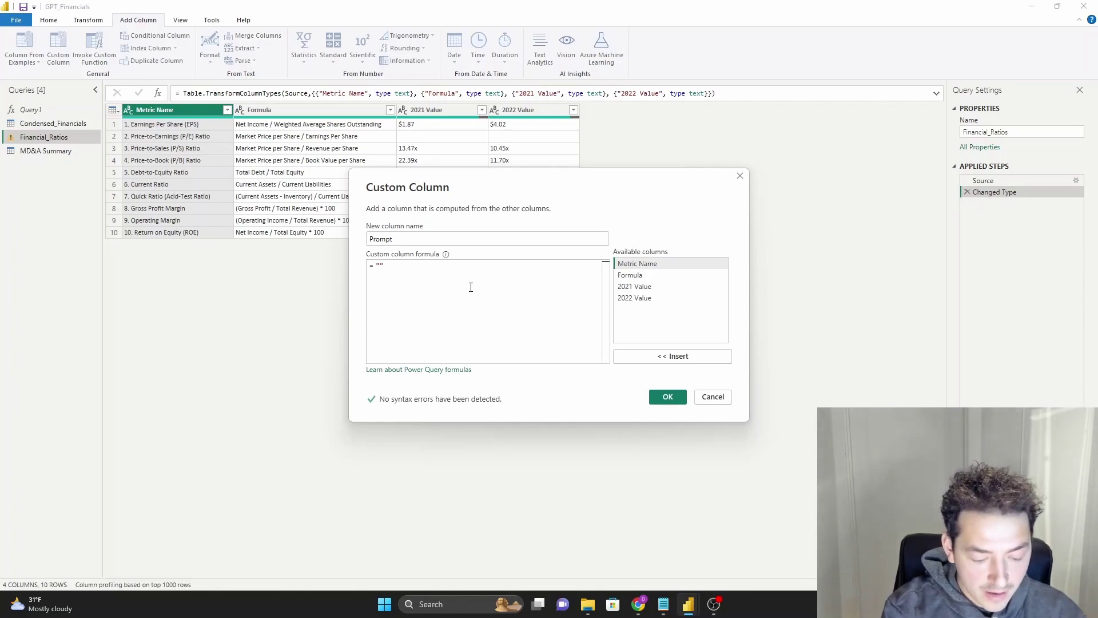
pyautogui.write('for this financial ratio"&')
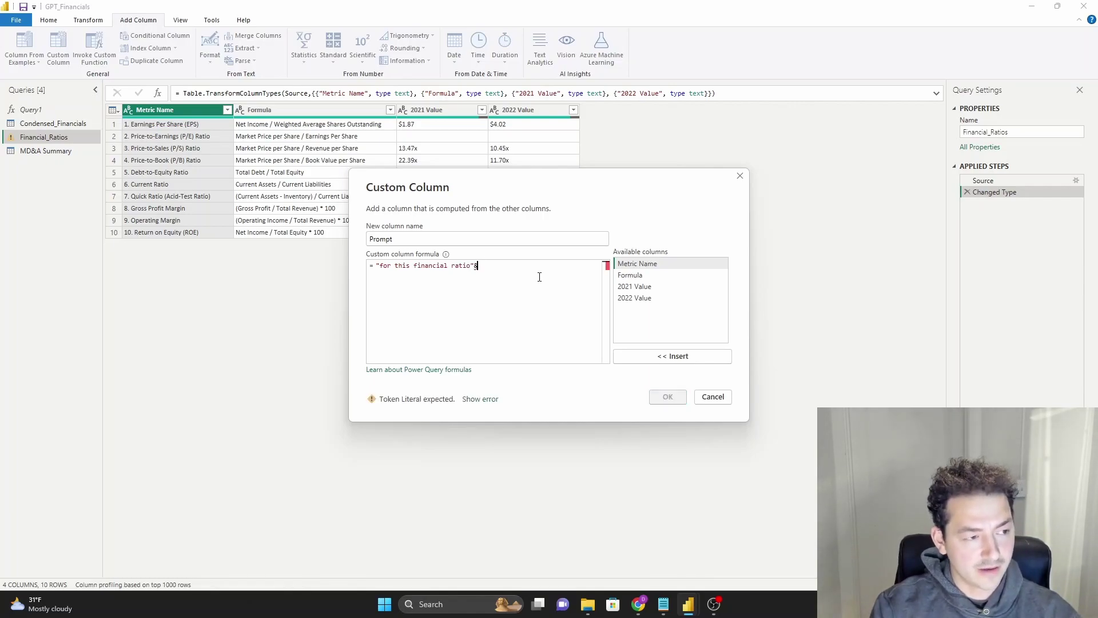
pyautogui.hotkey('ctrl', 'space')
pyautogui.scroll(-3, 539, 277)
pyautogui.press('Escape')
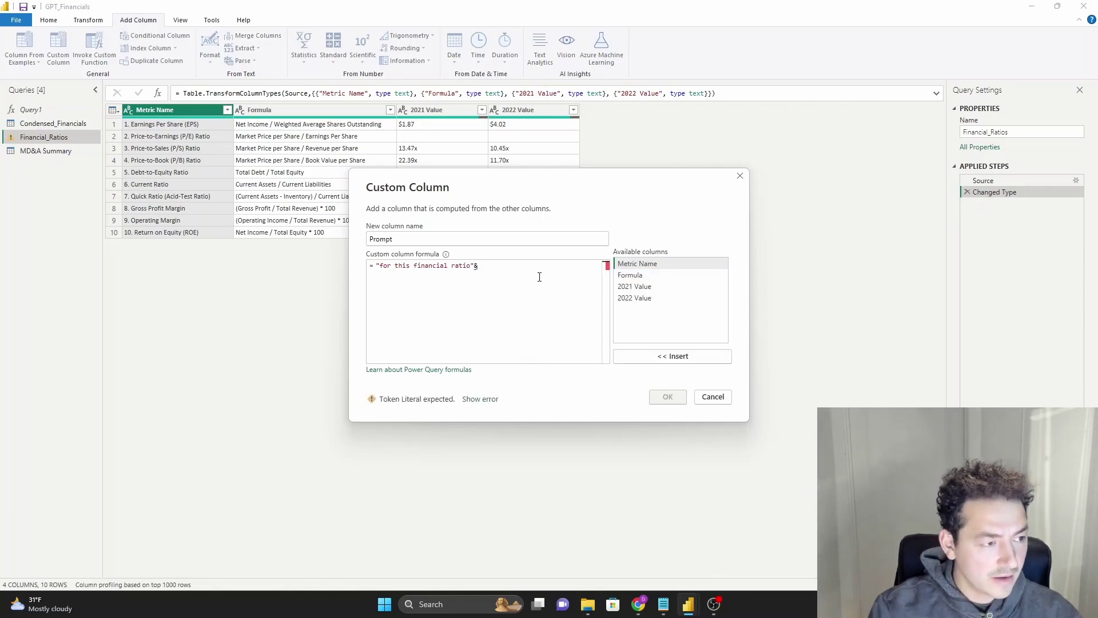
# - Append Metric Name, the Tesla trend-evaluation request, 2021 Value and 2022 Value to the formula
pyautogui.doubleClick(680, 265)
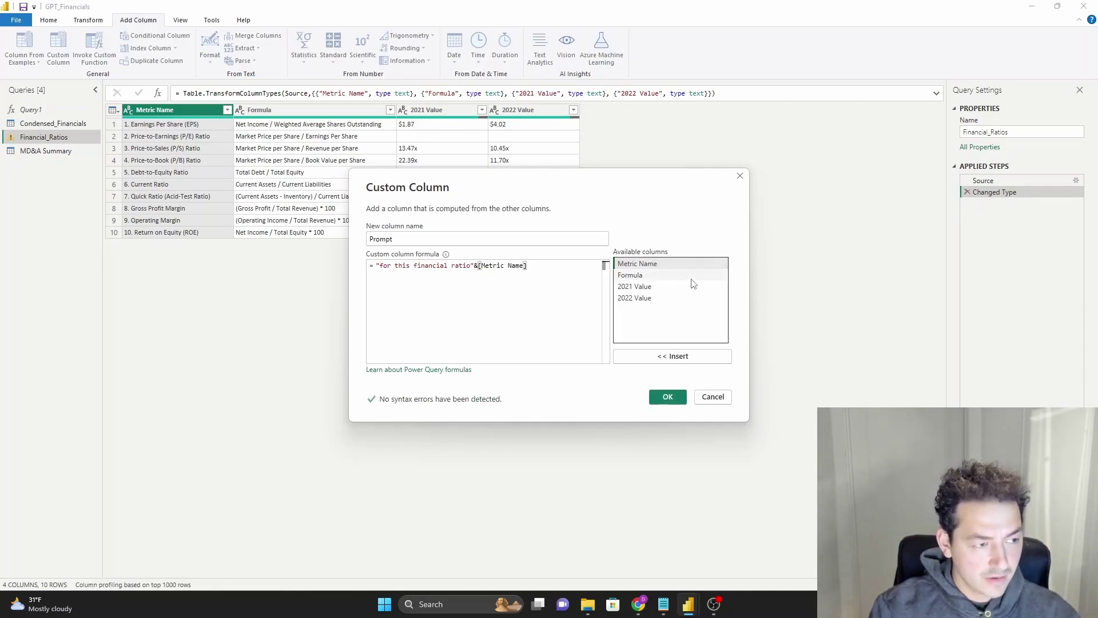
pyautogui.write('&" F')
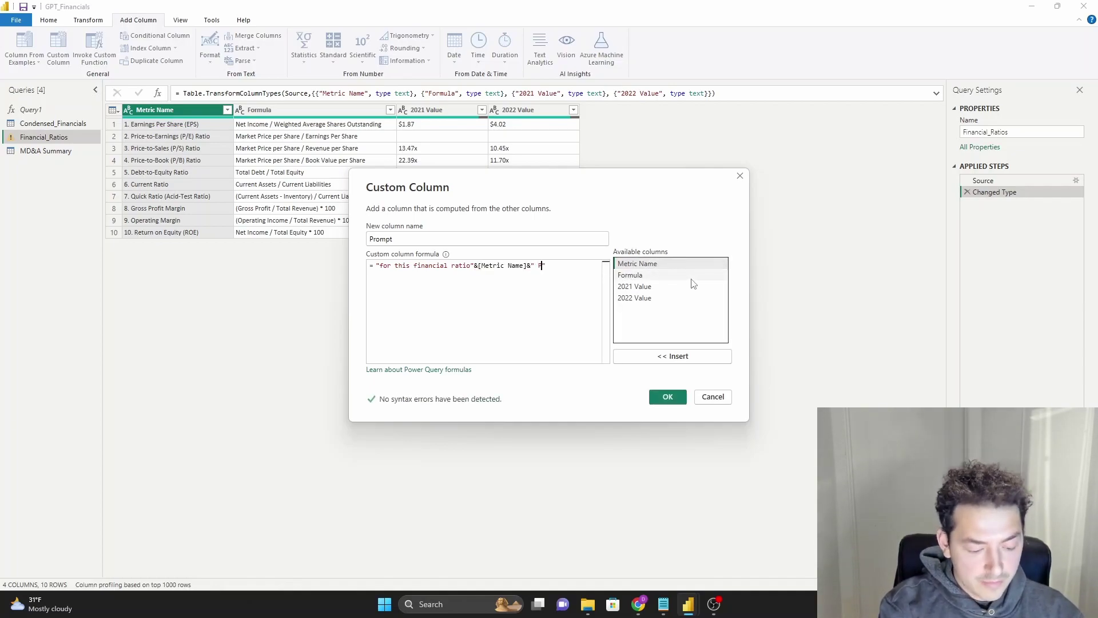
pyautogui.write('lease evaluate the trend and ')
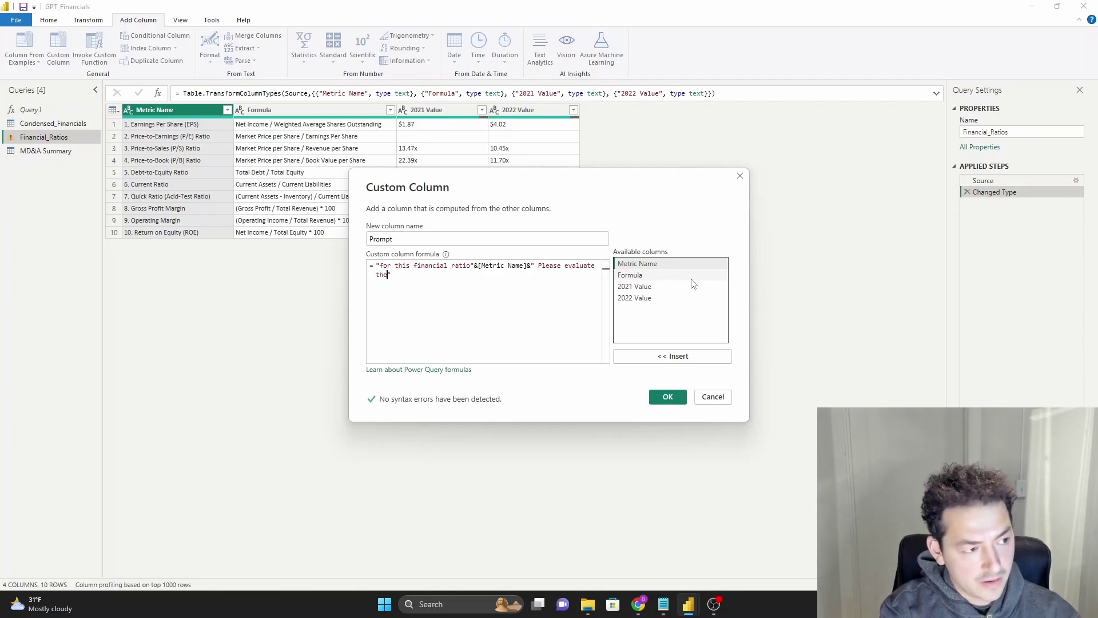
pyautogui.write('importance of this')
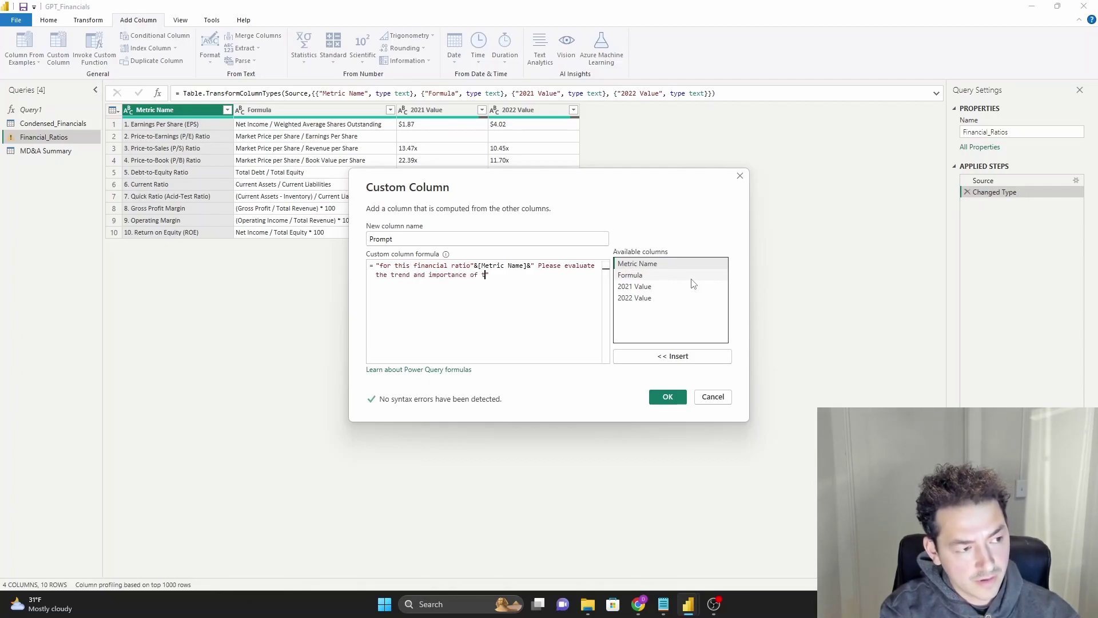
pyautogui.write(' ratio')
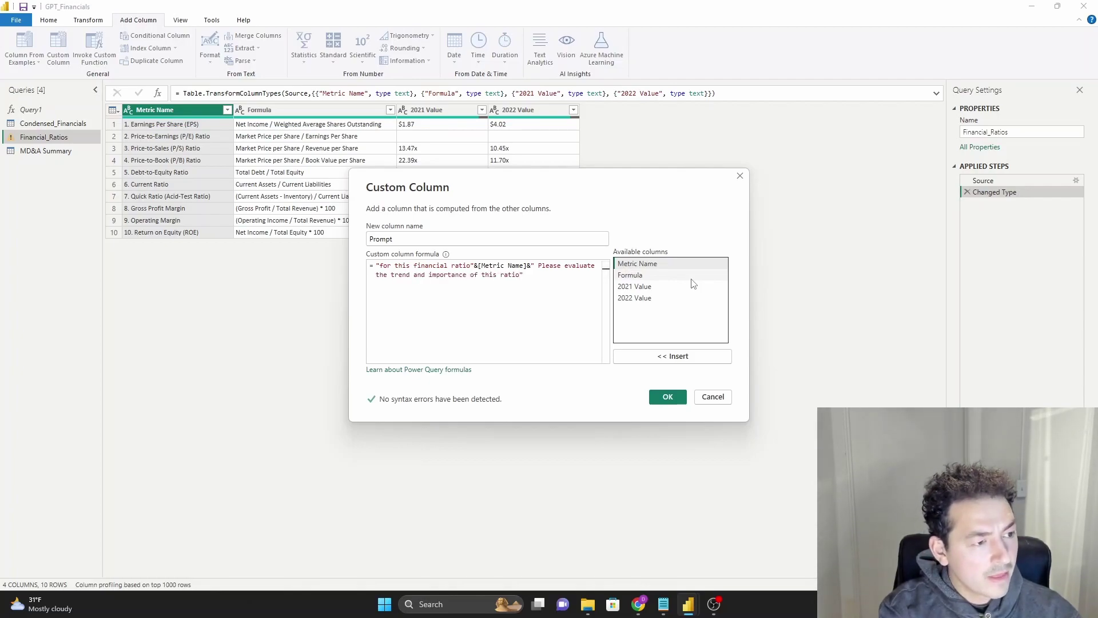
pyautogui.write(' in the context of tesla financials here is the 2021 value:"&')
pyautogui.doubleClick(691, 286)
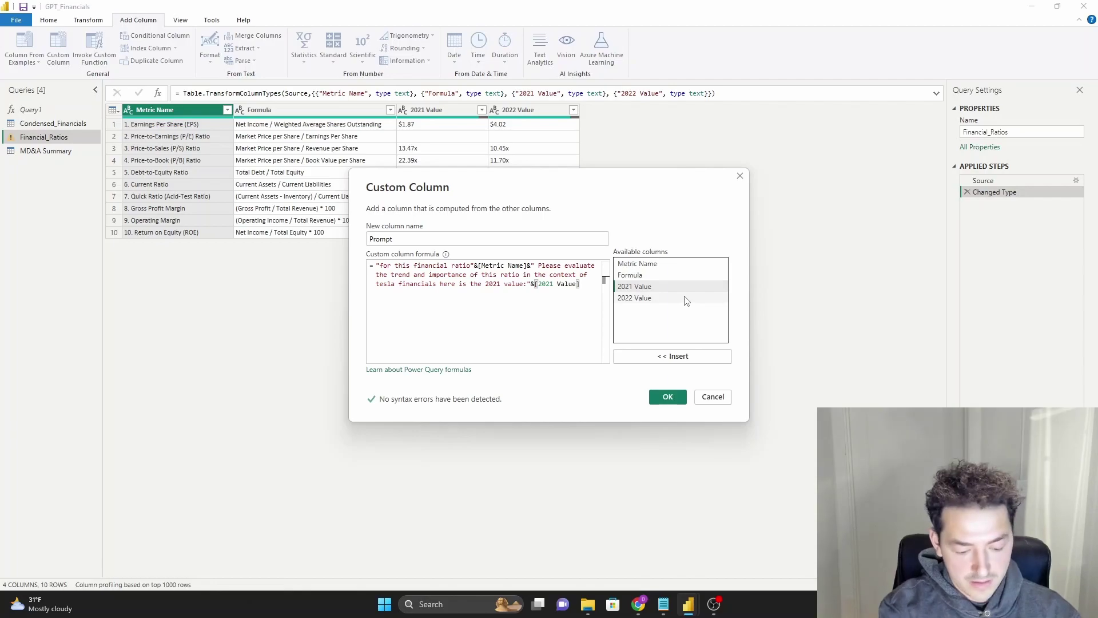
pyautogui.write('&" and for 20')
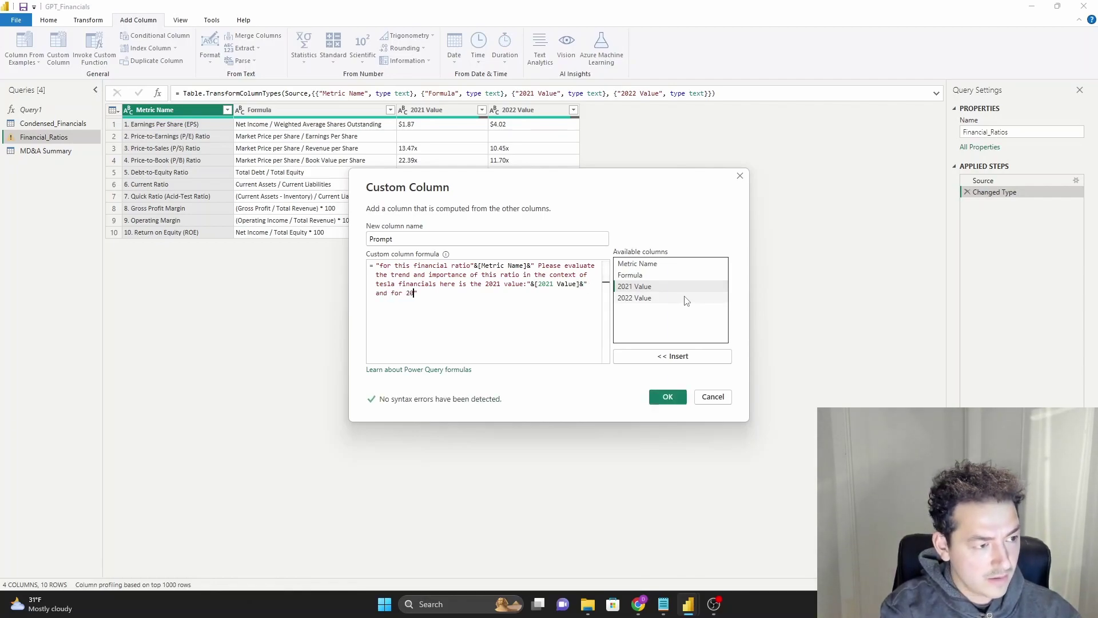
pyautogui.write('22 value:')
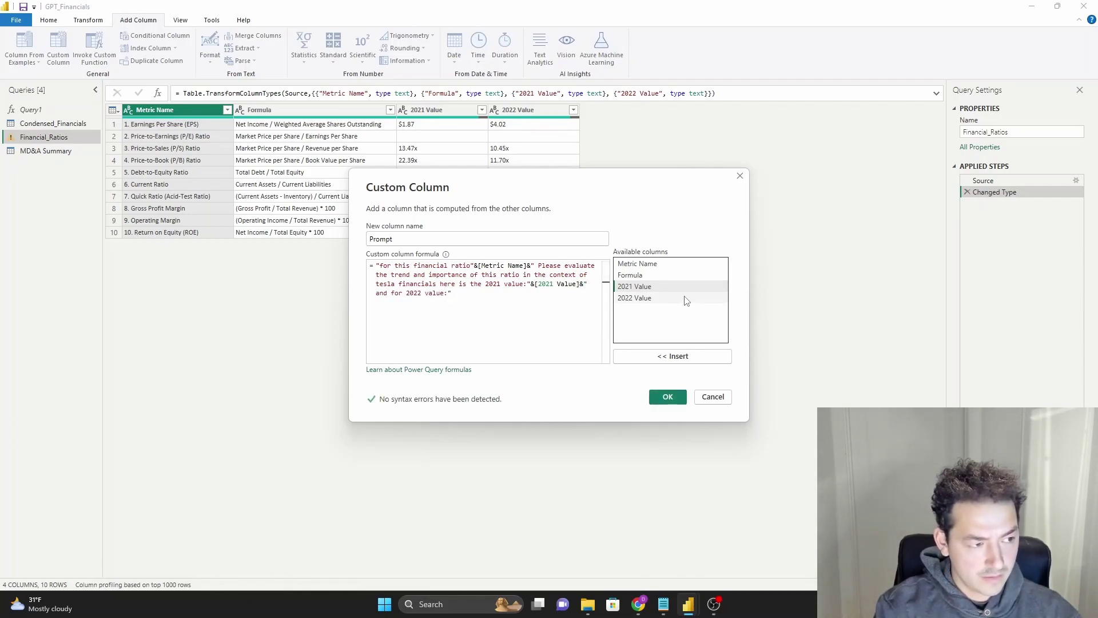
pyautogui.write('&')
pyautogui.doubleClick(689, 298)
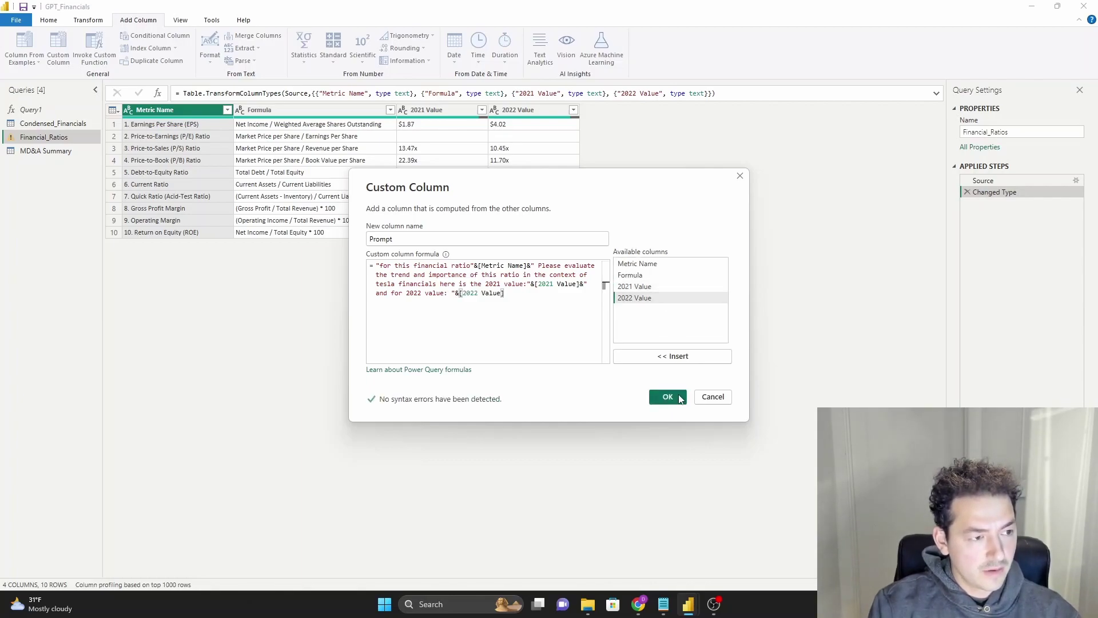
# - Create the Prompt column, then edit the Added Custom step to insert a space after 'ratio'
pyautogui.click(667, 396)
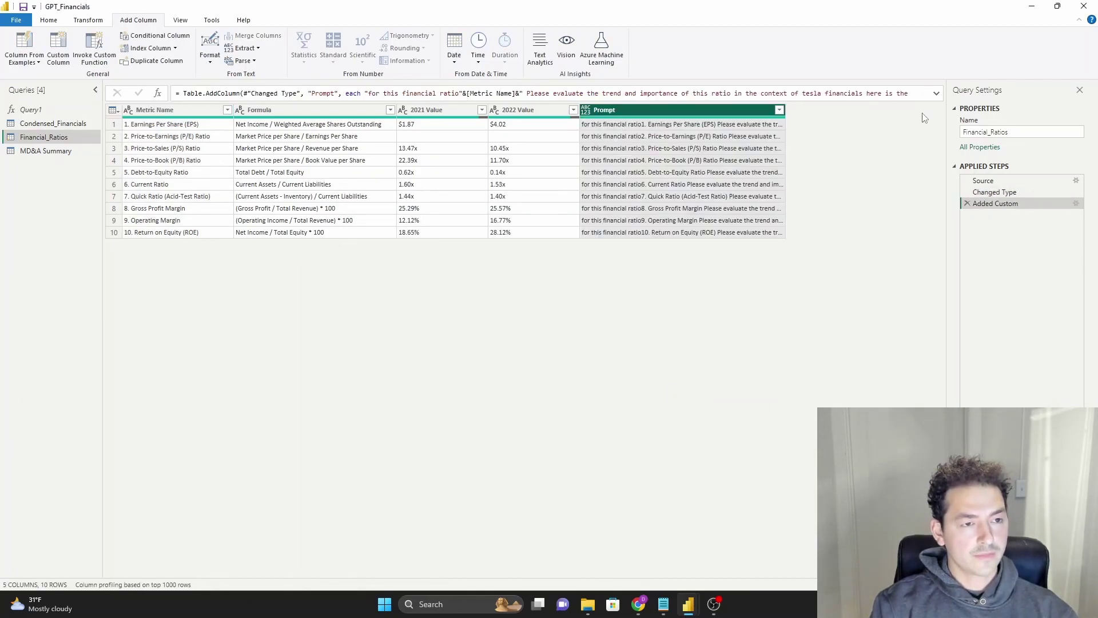
pyautogui.click(1075, 205)
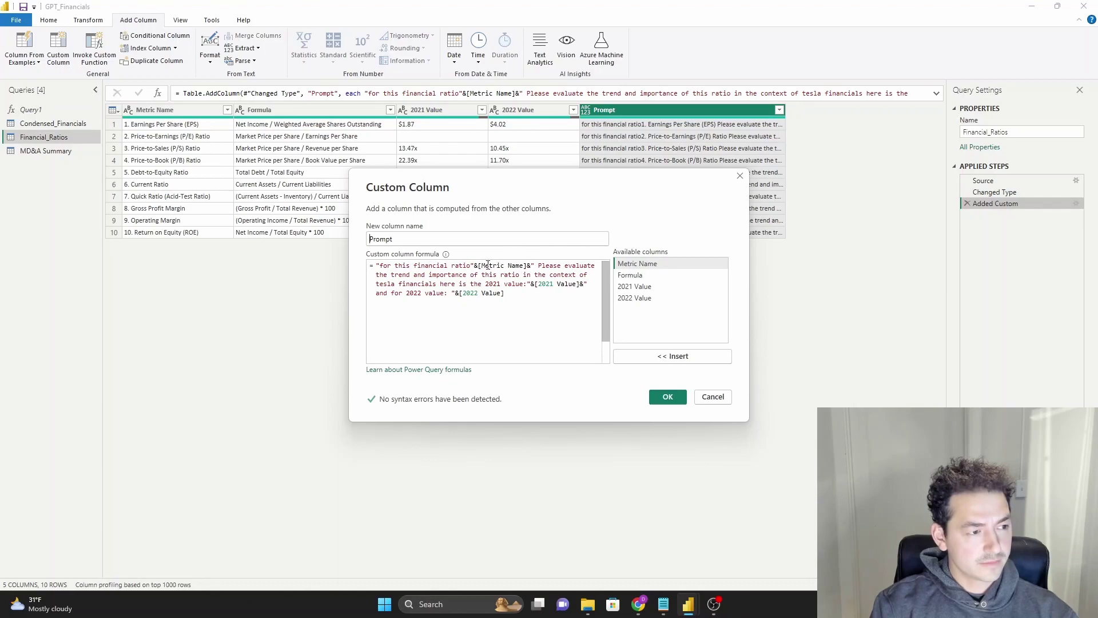
pyautogui.click(667, 397)
pyautogui.click(703, 232)
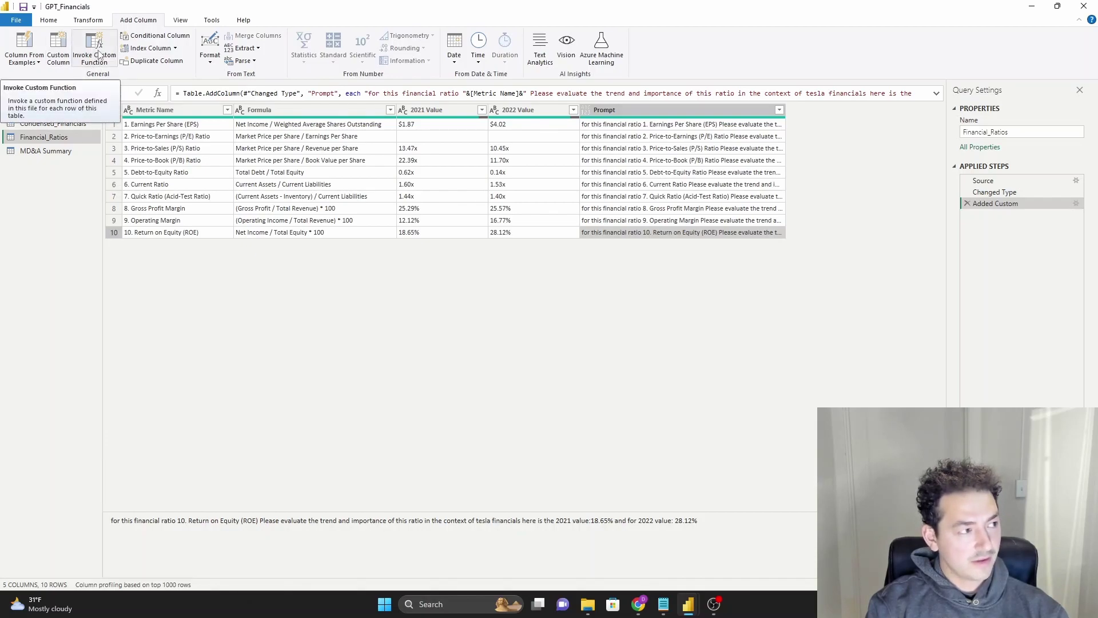
# - Invoke Query1 as a new column named ChatGPT, passing each row's Prompt as the message
pyautogui.click(95, 57)
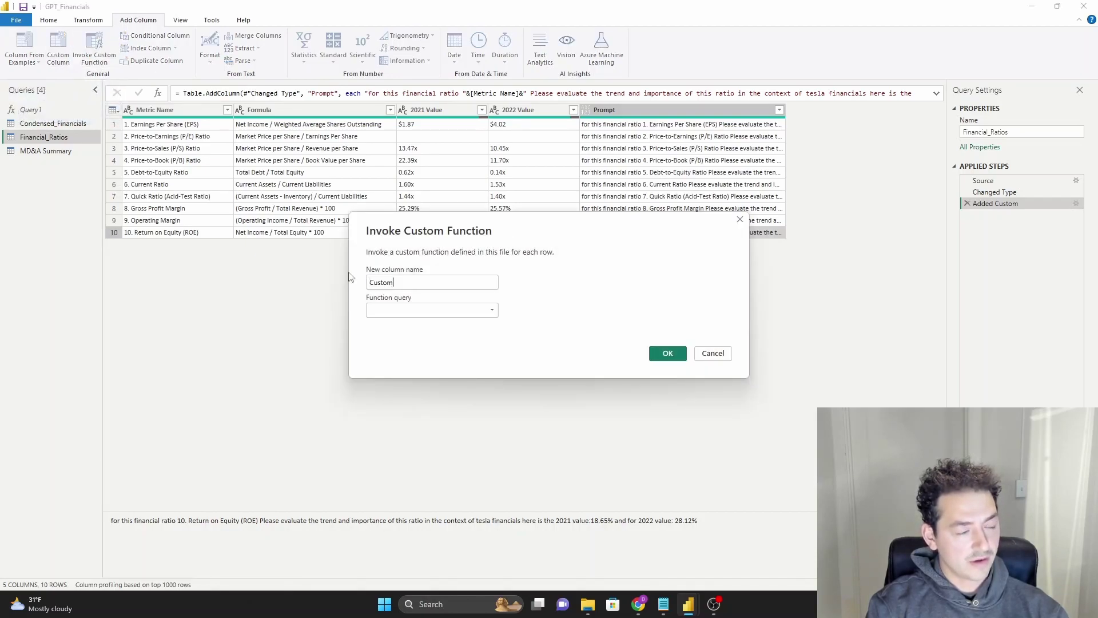
pyautogui.write('ChatGPT')
pyautogui.click(408, 310)
pyautogui.click(408, 324)
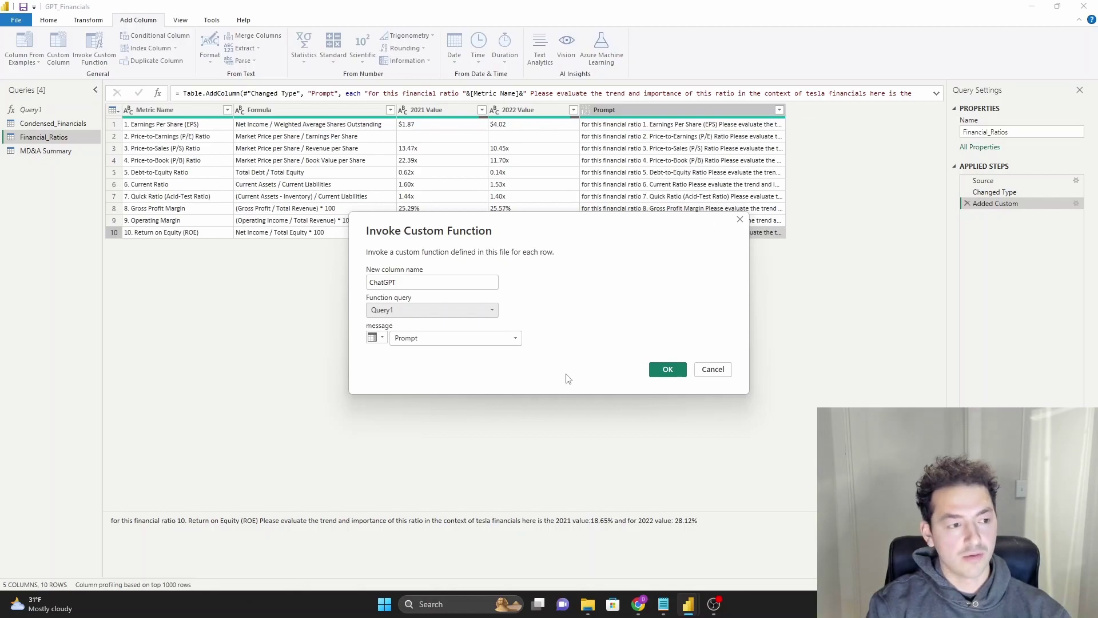
pyautogui.click(667, 369)
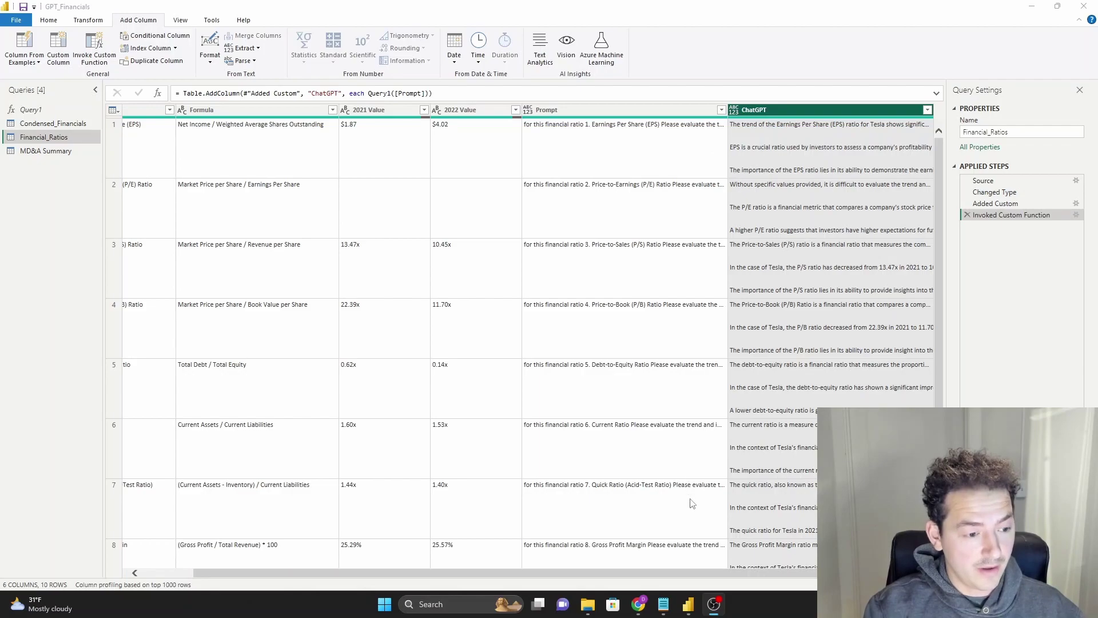
# - Read ChatGPT's full EPS and P/B ratio evaluations in the cell preview pane
pyautogui.click(787, 142)
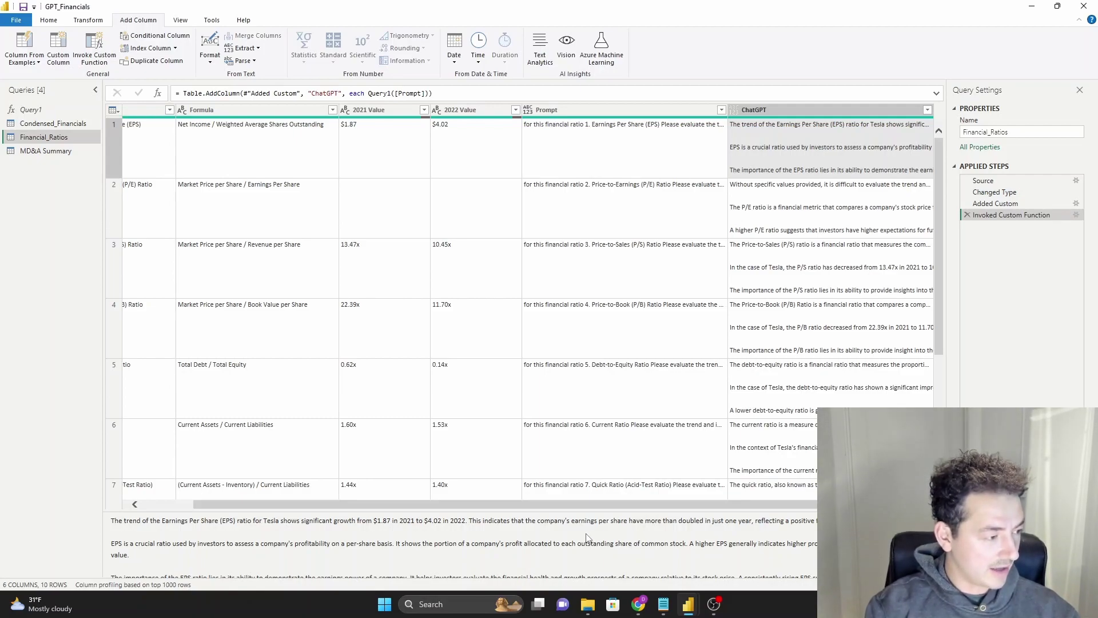
pyautogui.scroll(-1, 118, 541)
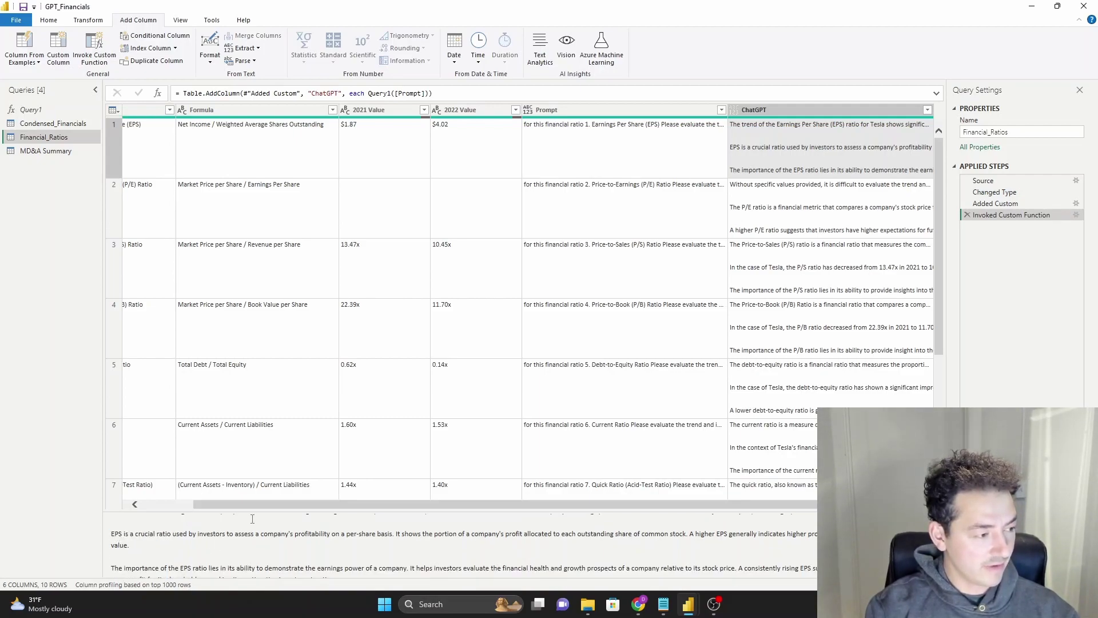
pyautogui.moveTo(253, 519); pyautogui.dragTo(295, 535)
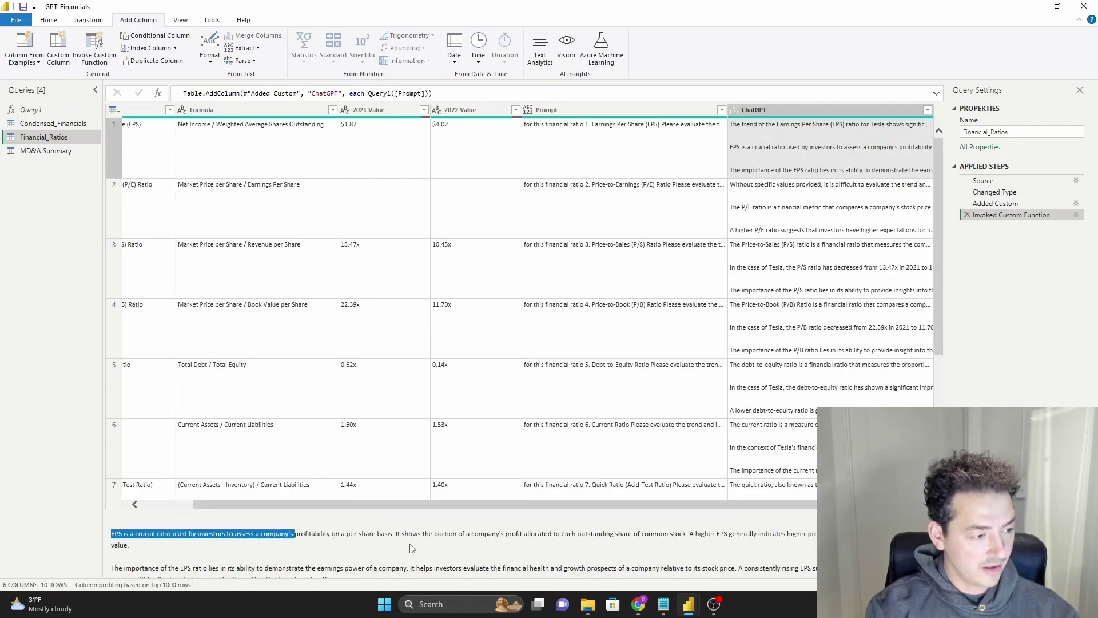
pyautogui.click(761, 327)
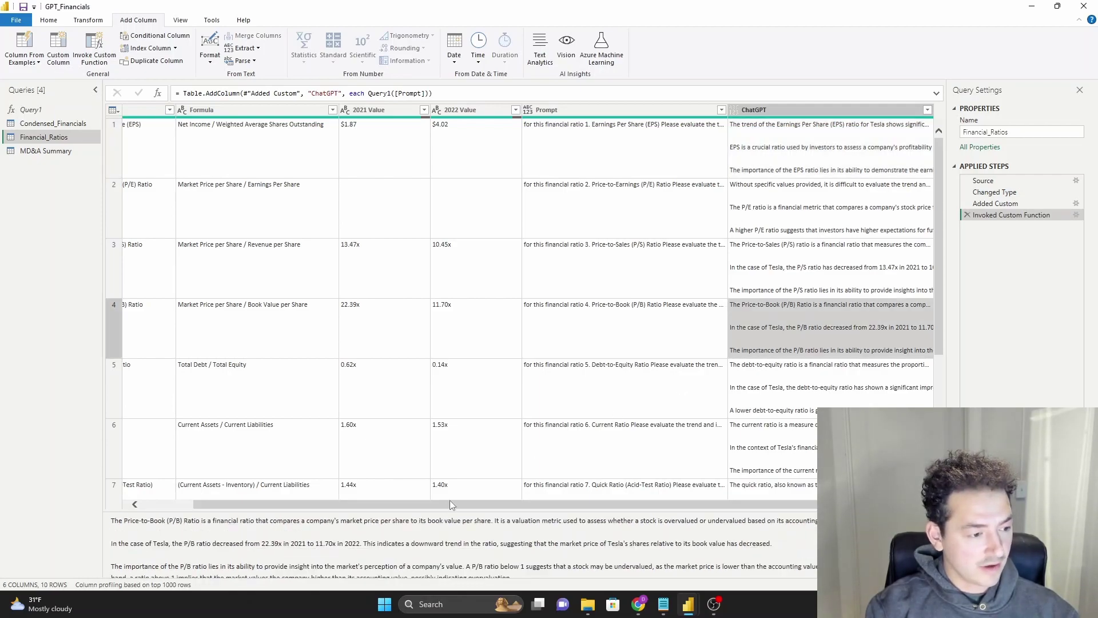
pyautogui.scroll(-1, 452, 563)
pyautogui.scroll(1, 382, 545)
pyautogui.scroll(-3, 323, 547)
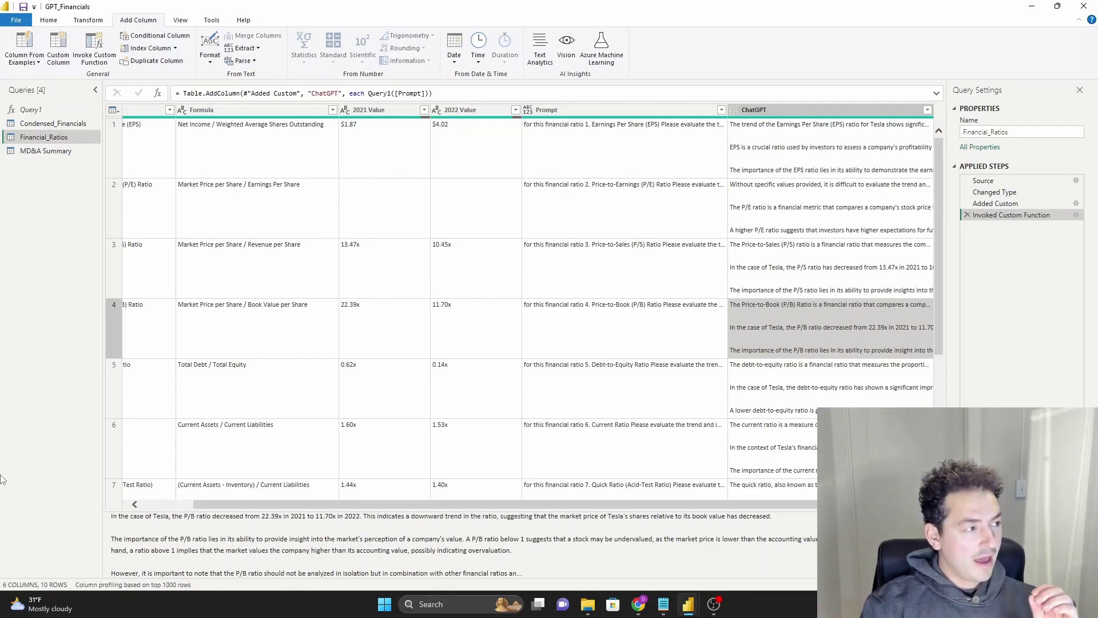
# - Open Condensed_Financials and read row 1's prompt and ChatGPT operating cash flow analysis in an enlarged preview
pyautogui.click(48, 126)
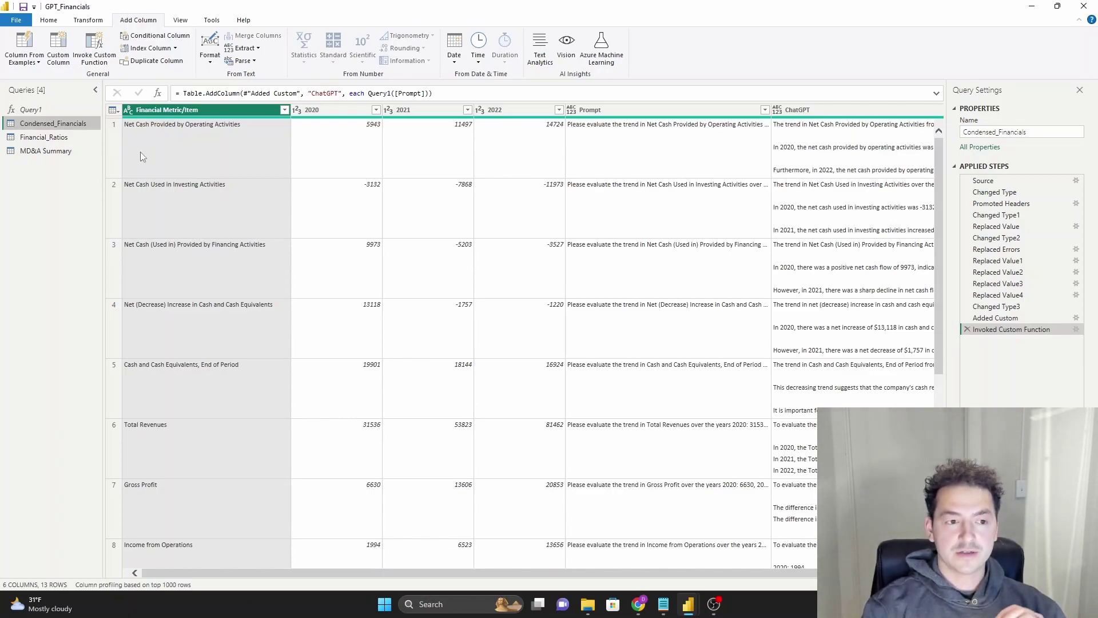
pyautogui.moveTo(487, 574); pyautogui.dragTo(531, 577)
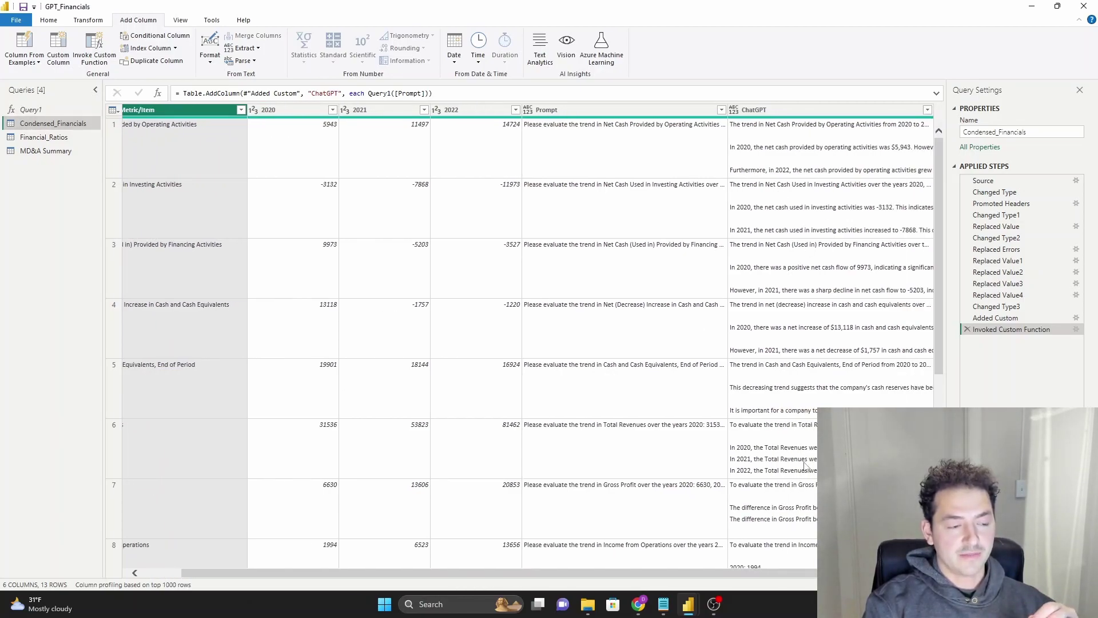
pyautogui.click(561, 148)
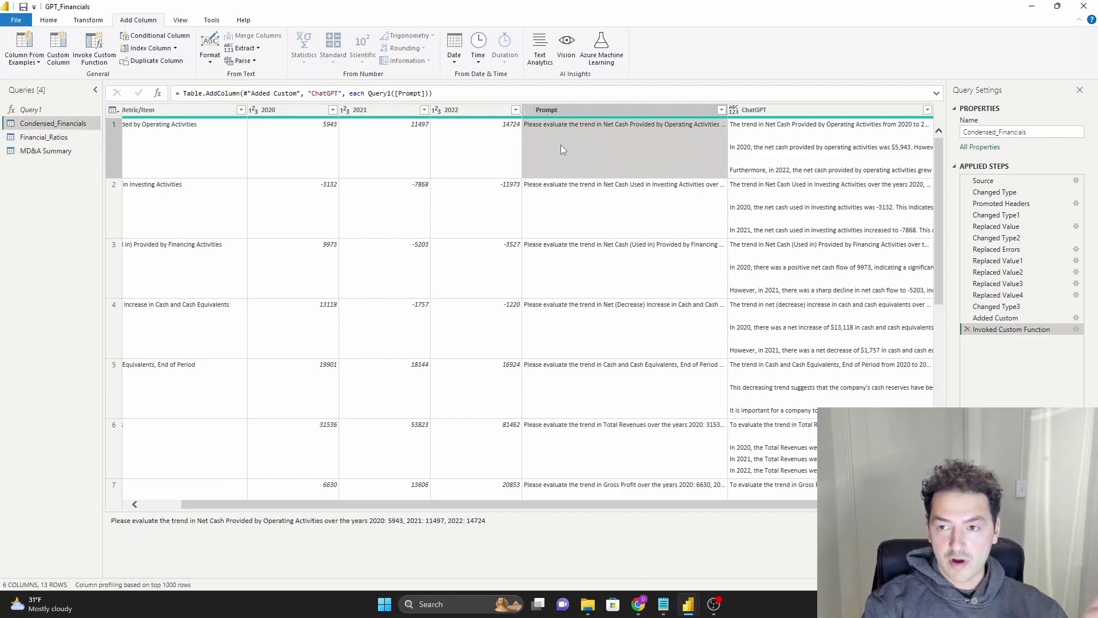
pyautogui.click(804, 147)
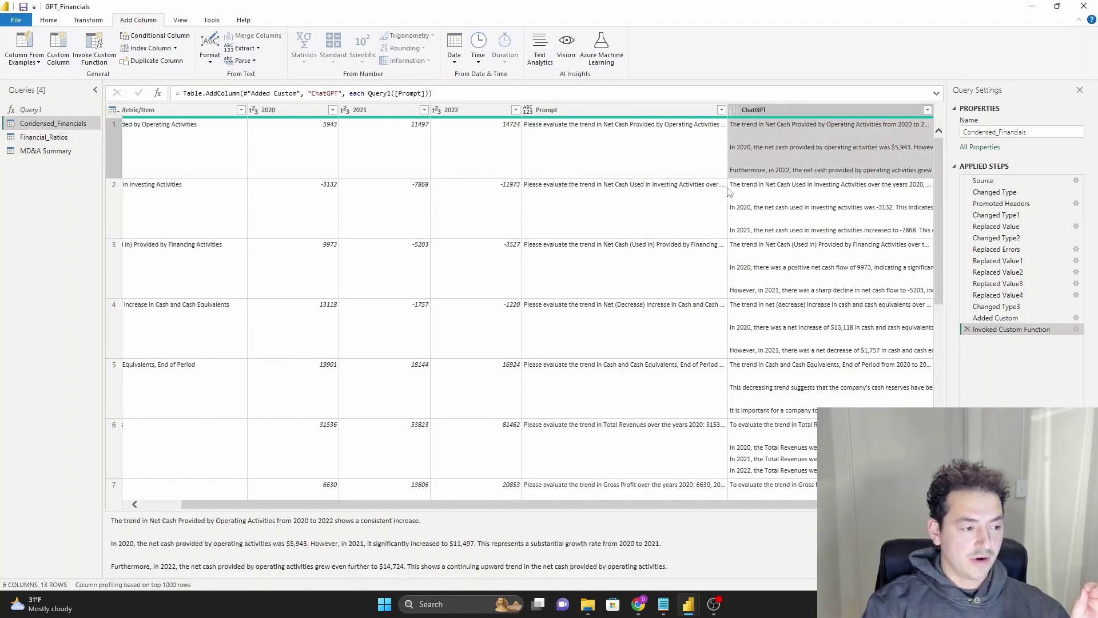
pyautogui.moveTo(482, 513); pyautogui.dragTo(484, 461)
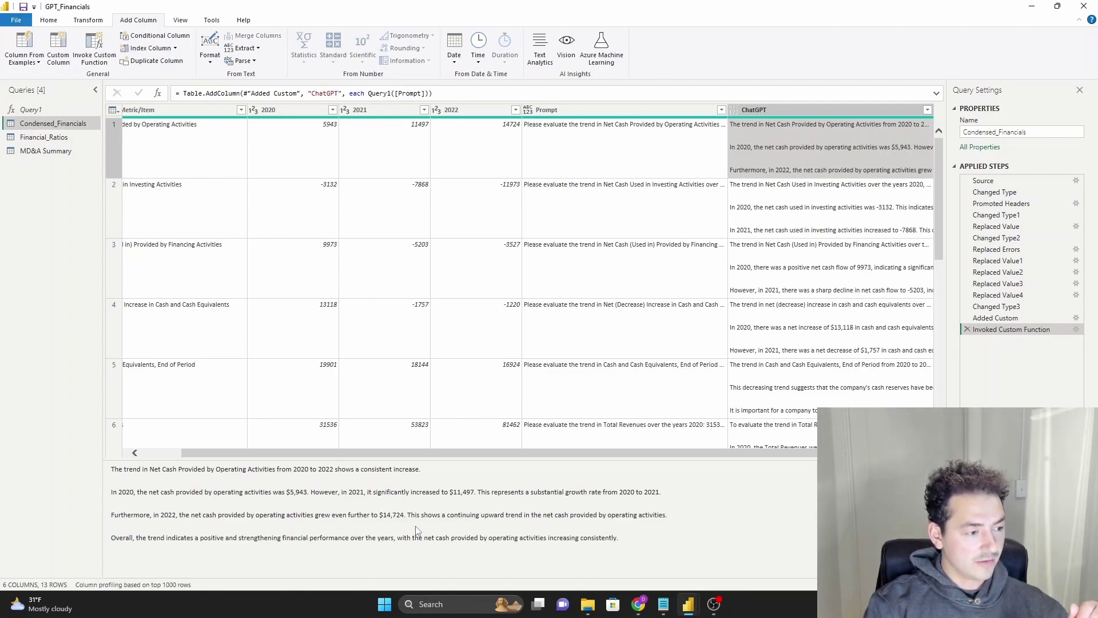
pyautogui.scroll(-4, 922, 343)
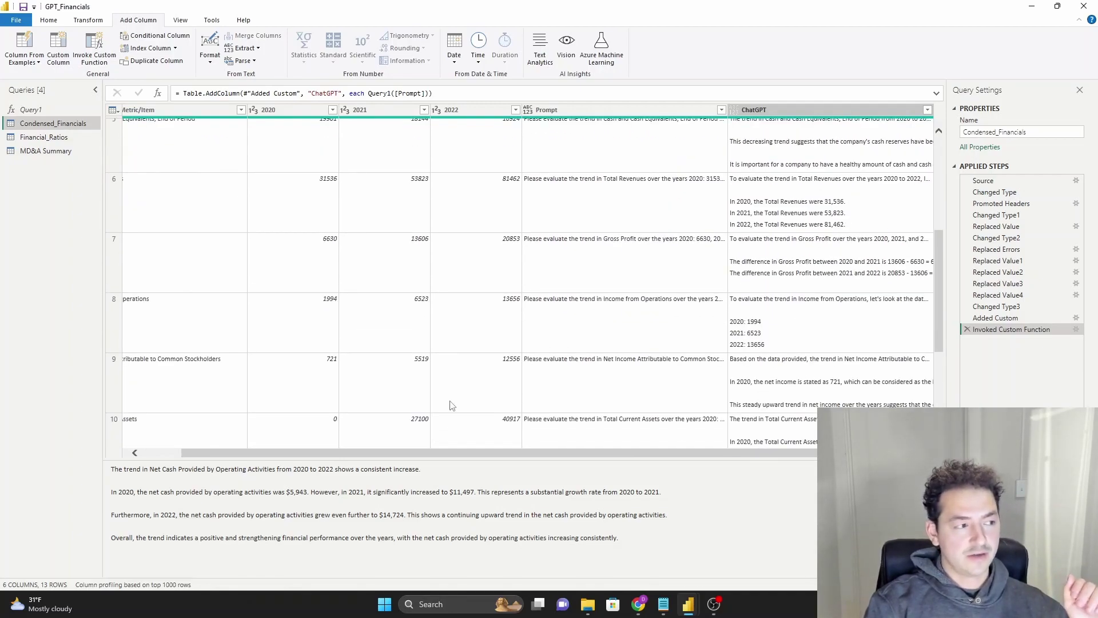
# - In the MD&A Summary query, widen the Key Takeaways column to show its full text
pyautogui.click(46, 152)
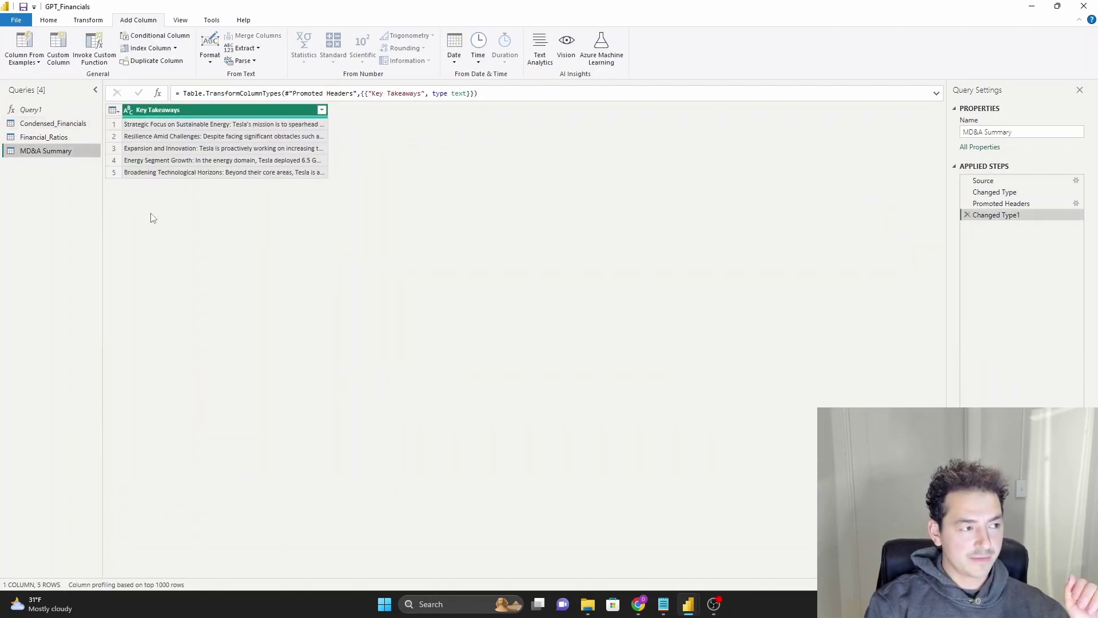
pyautogui.moveTo(328, 111); pyautogui.dragTo(686, 152)
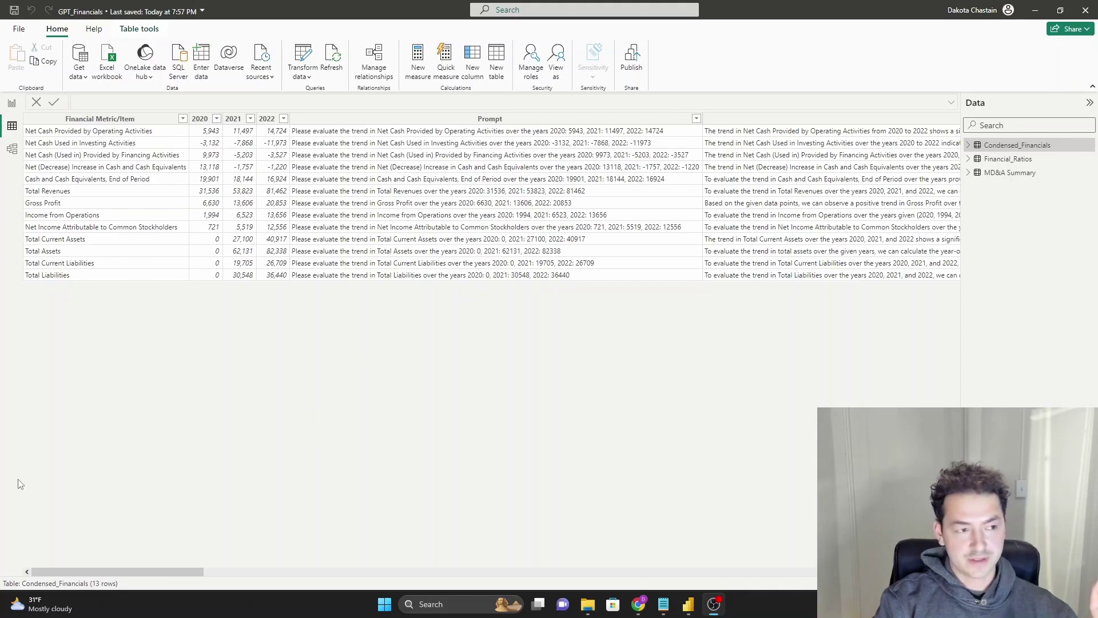
# - Review the 10-row Financial_Ratios table, then the MD&A Summary table's five Key Takeaways rows
pyautogui.moveTo(109, 571); pyautogui.dragTo(309, 572)
pyautogui.hscroll(-5, 436, 543)
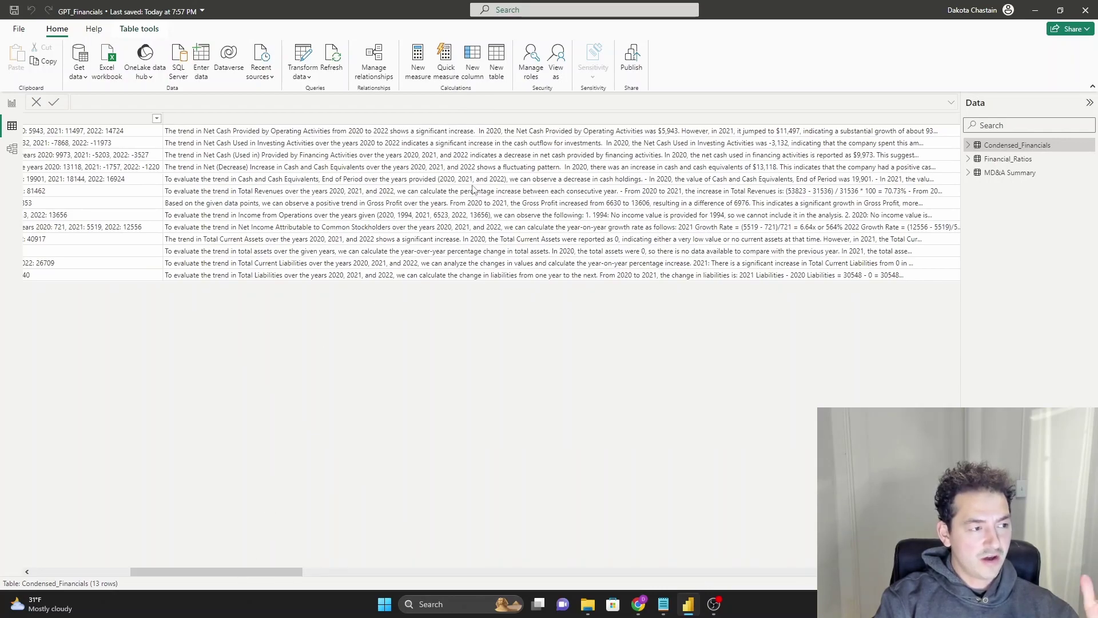
pyautogui.hscroll(-5, 250, 584)
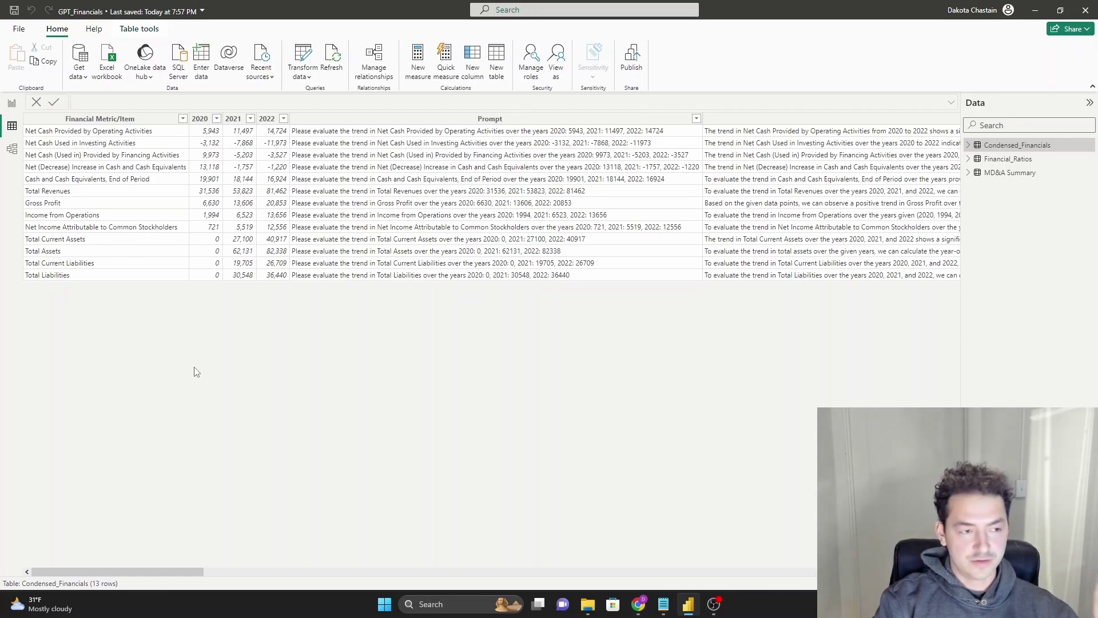
pyautogui.click(1046, 160)
pyautogui.moveTo(346, 571); pyautogui.dragTo(596, 572)
pyautogui.click(1046, 174)
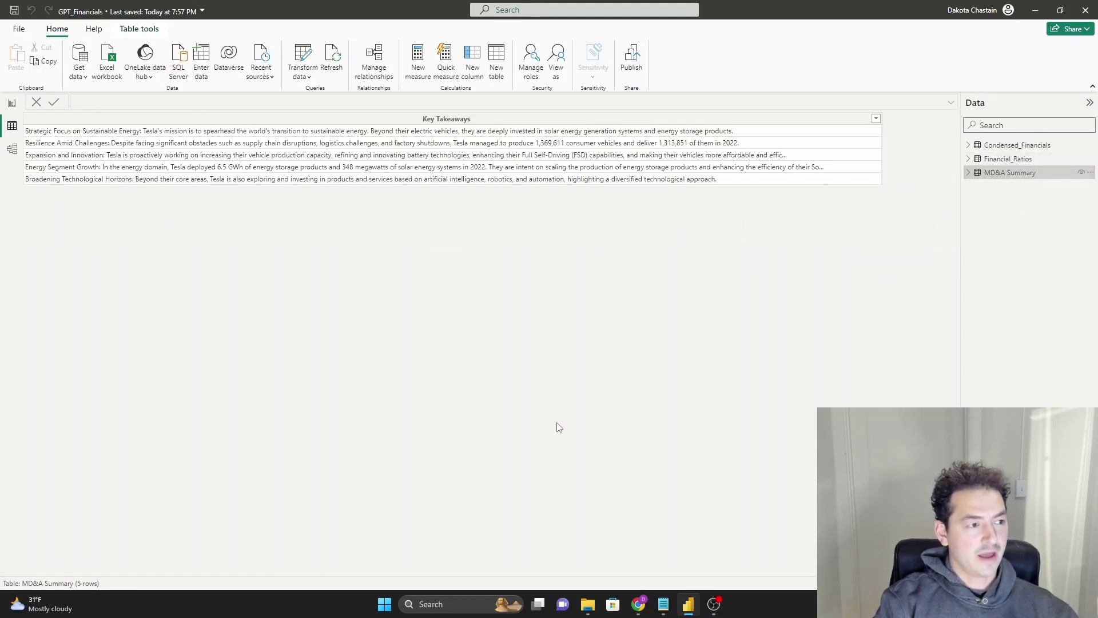
# - Return to the Tesla Dashboard page with Visualizations and Data panes collapsed, showing the Total Revenues ChatGPT insight
pyautogui.click(12, 105)
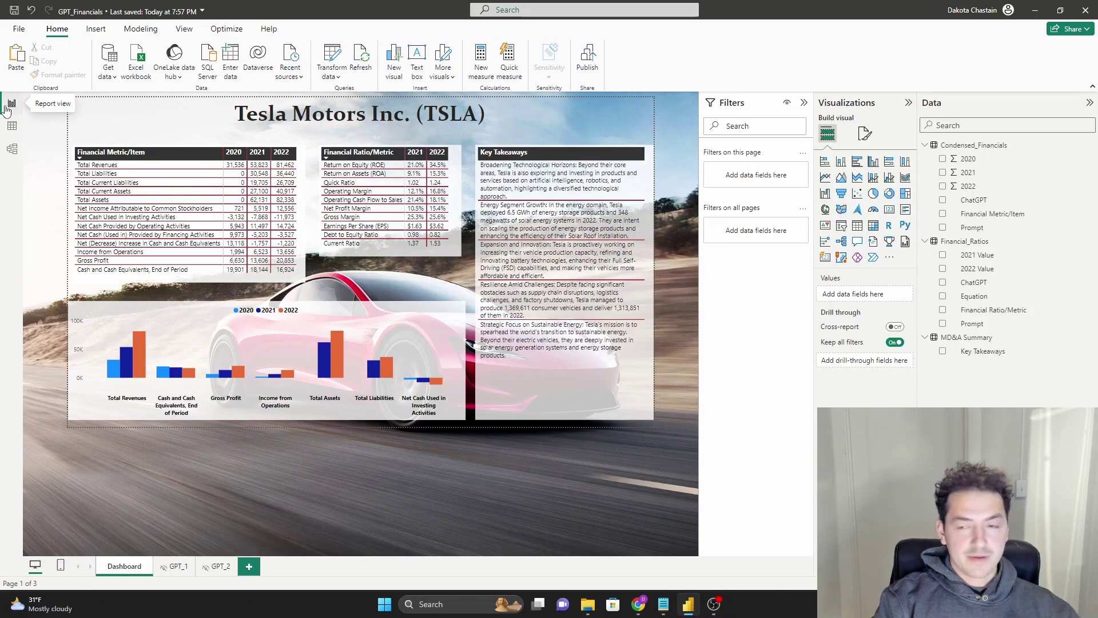
pyautogui.click(908, 103)
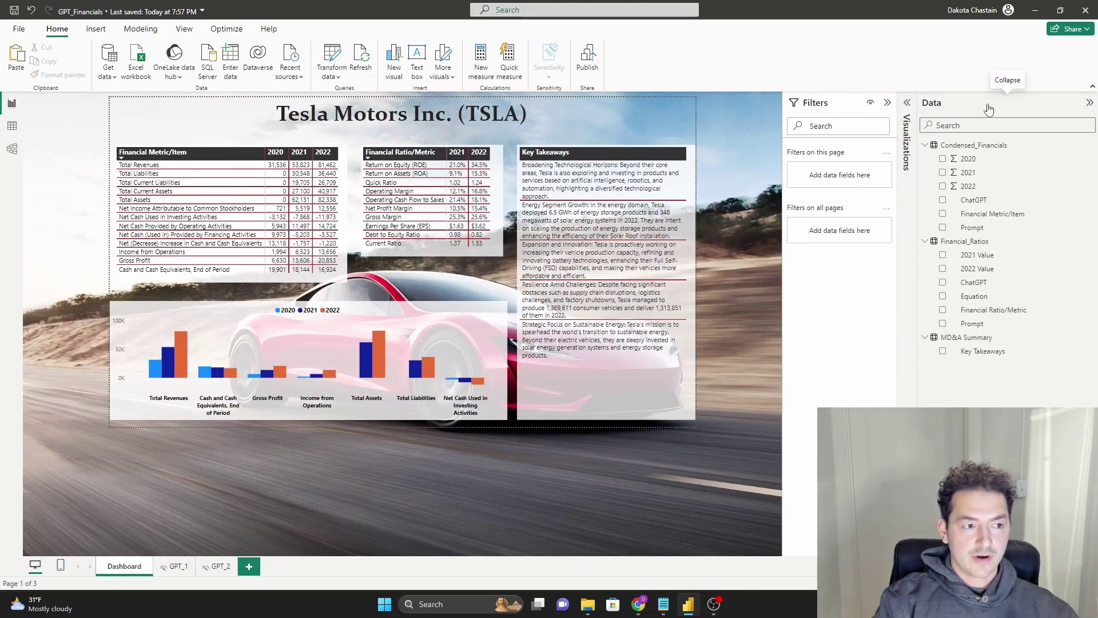
pyautogui.click(1090, 102)
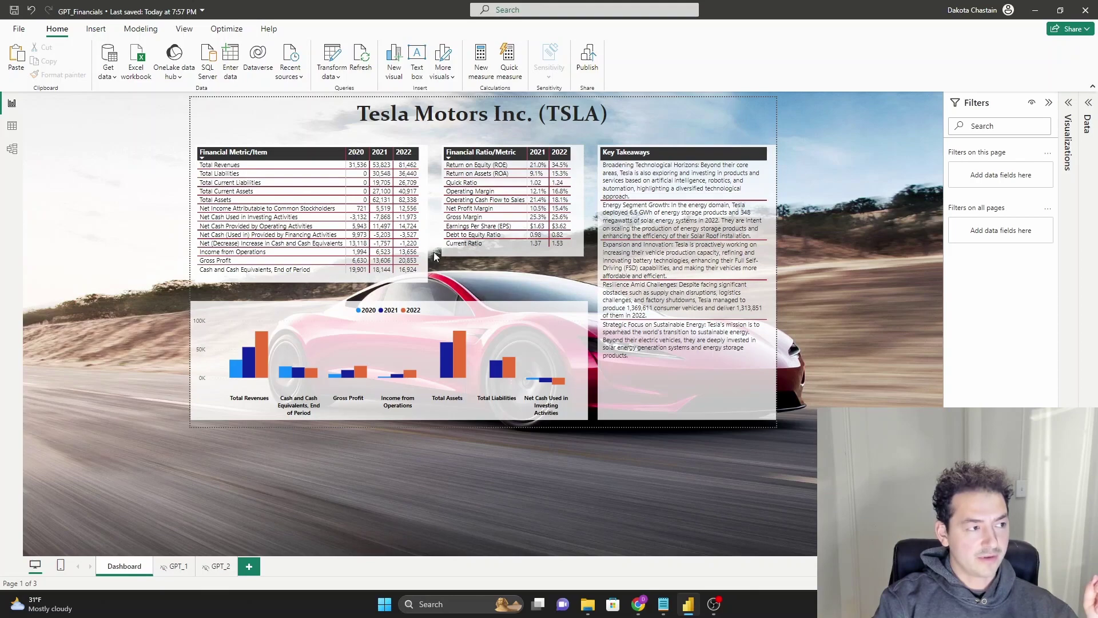
pyautogui.moveTo(387, 170)
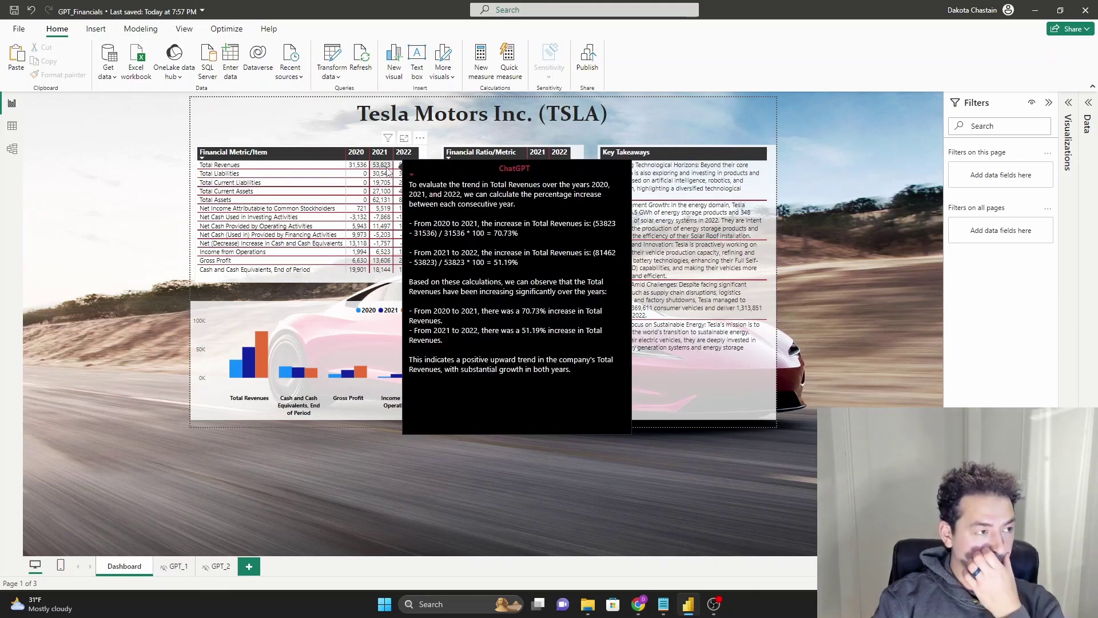